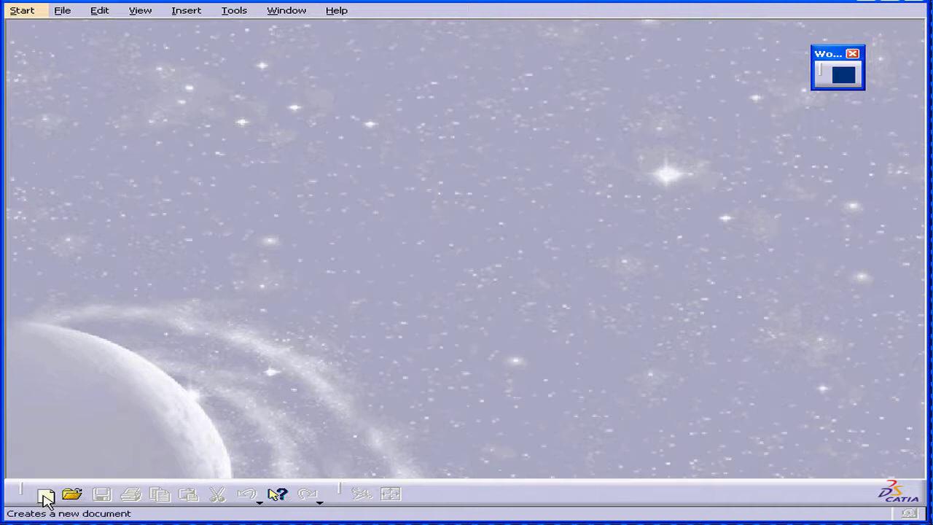
- Float the Standard toolbar, dock it back, and browse the toolbar list without changes
left_click_drag(25, 493, 52, 429)
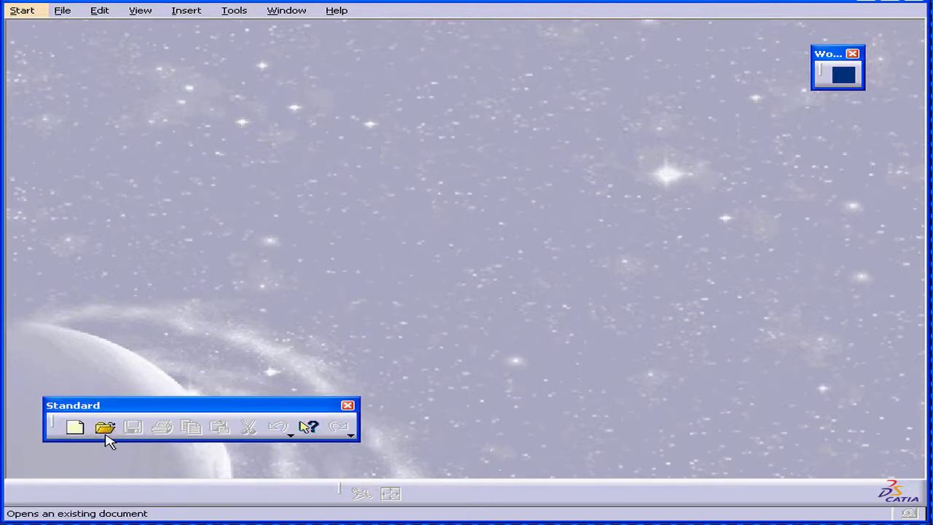
left_click_drag(98, 408, 75, 486)
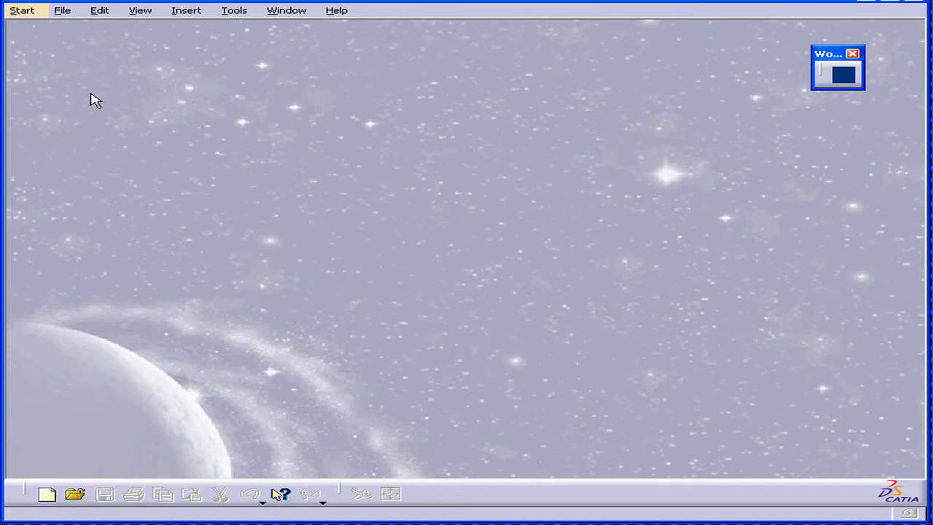
left_click(145, 13)
mouse_move(152, 30)
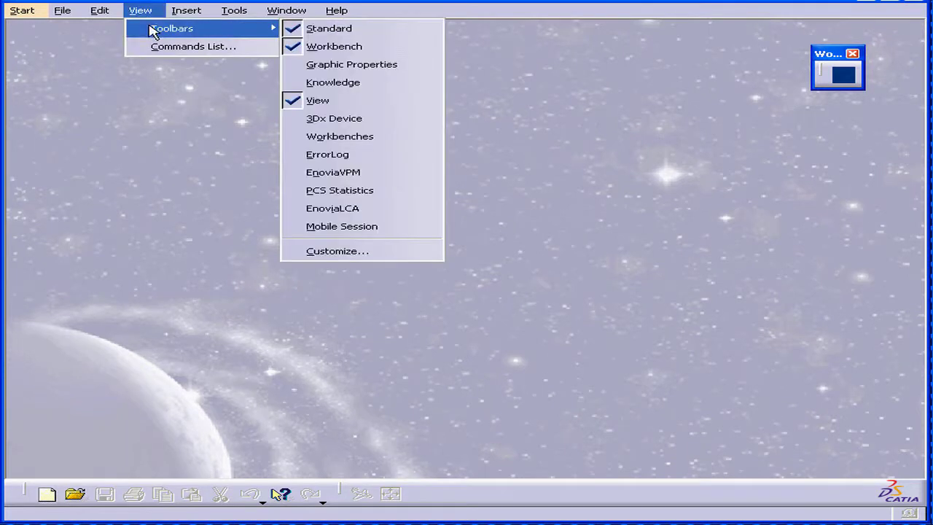
mouse_move(339, 10)
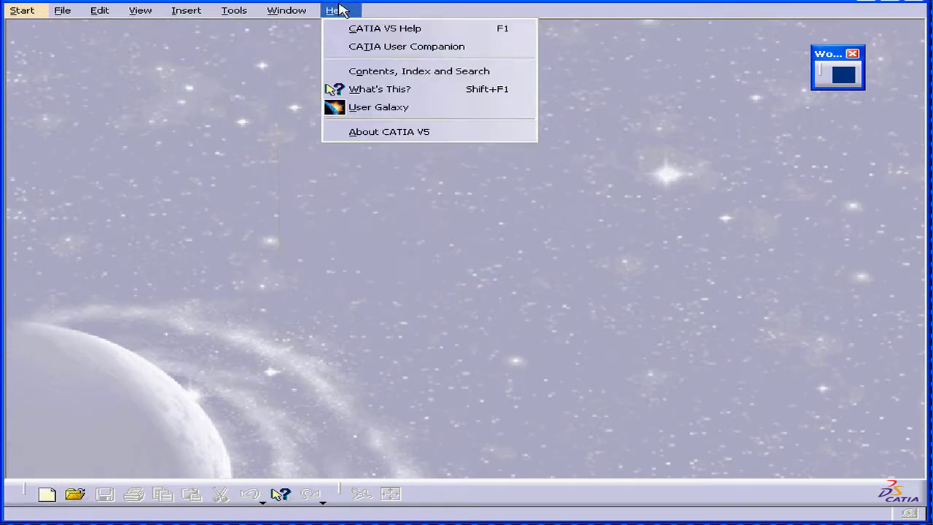
left_click(314, 66)
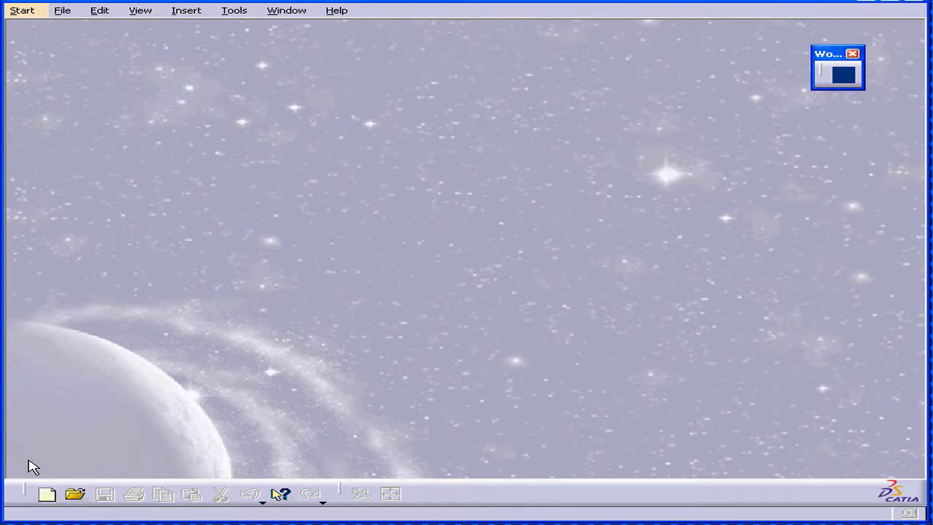
- Create a new Part document, Part1, leaving Enable hybrid design checked
left_click(50, 495)
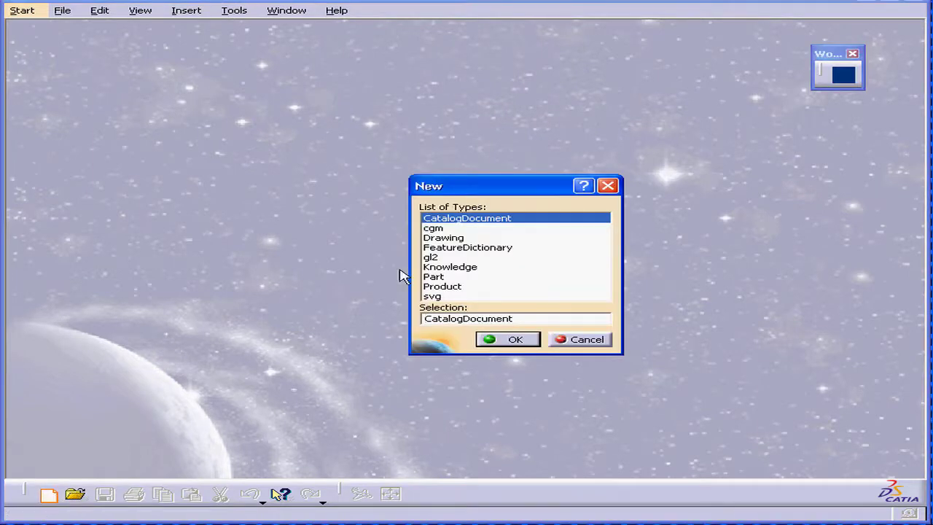
left_click_drag(529, 191, 474, 144)
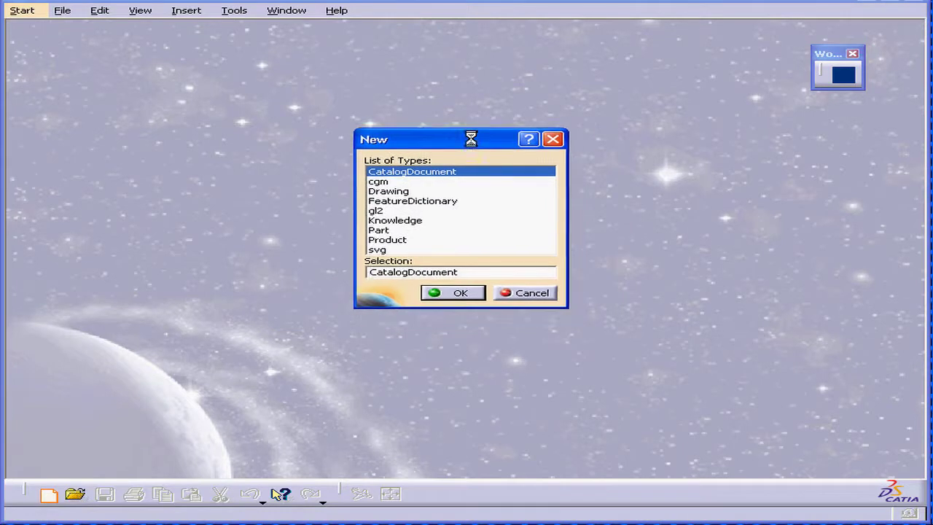
left_click(388, 230)
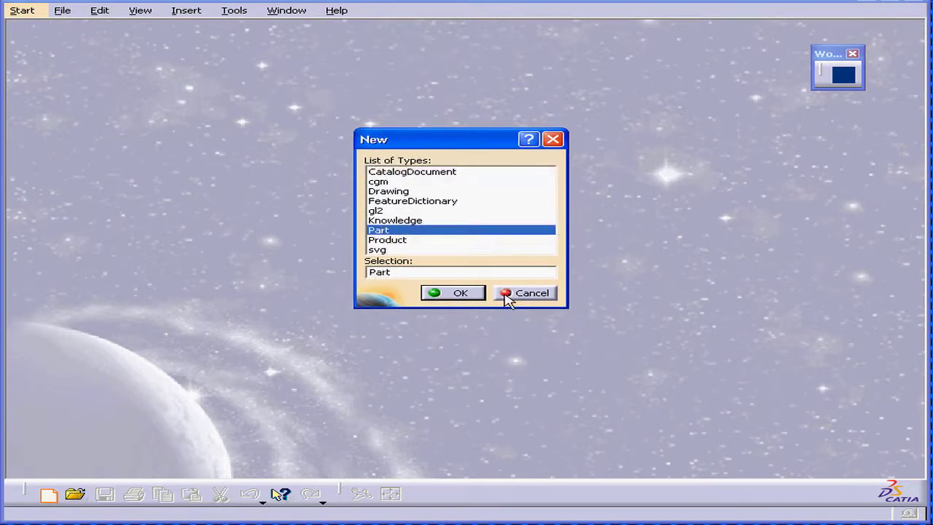
left_click(466, 293)
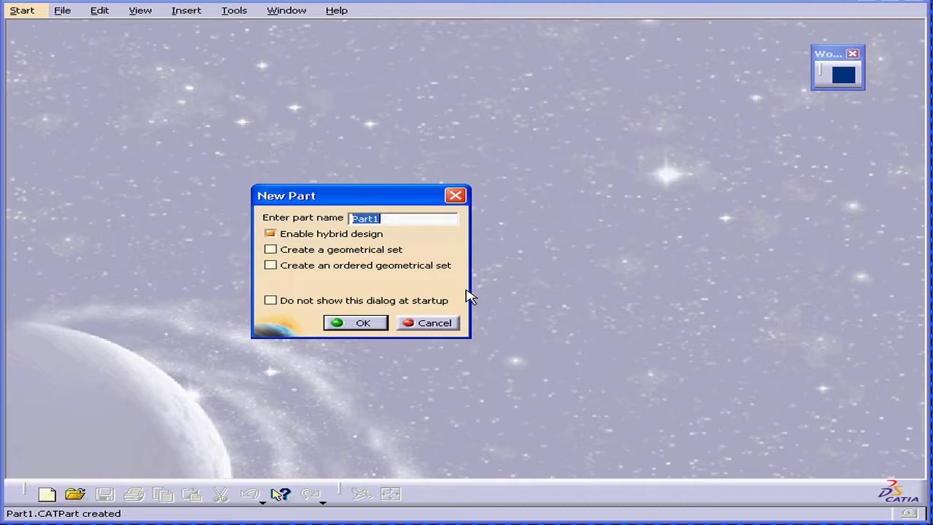
left_click_drag(357, 199, 345, 179)
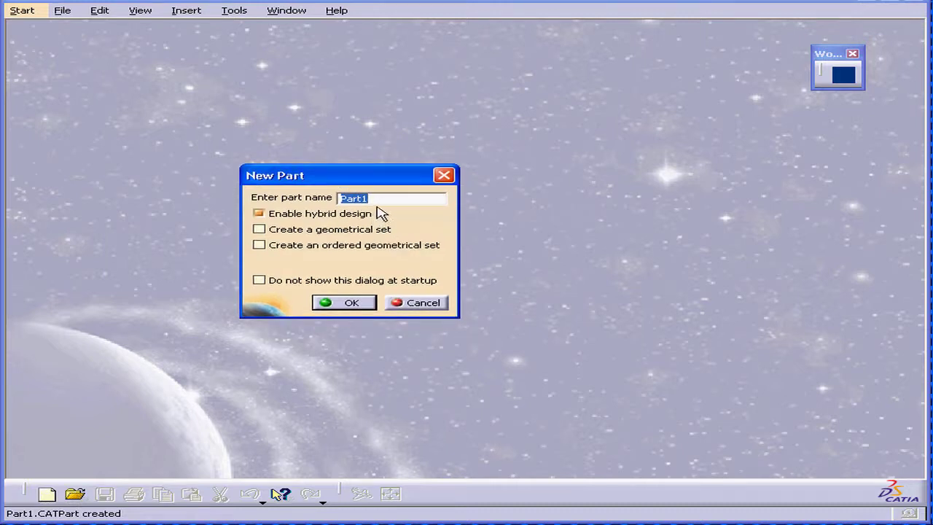
mouse_move(293, 215)
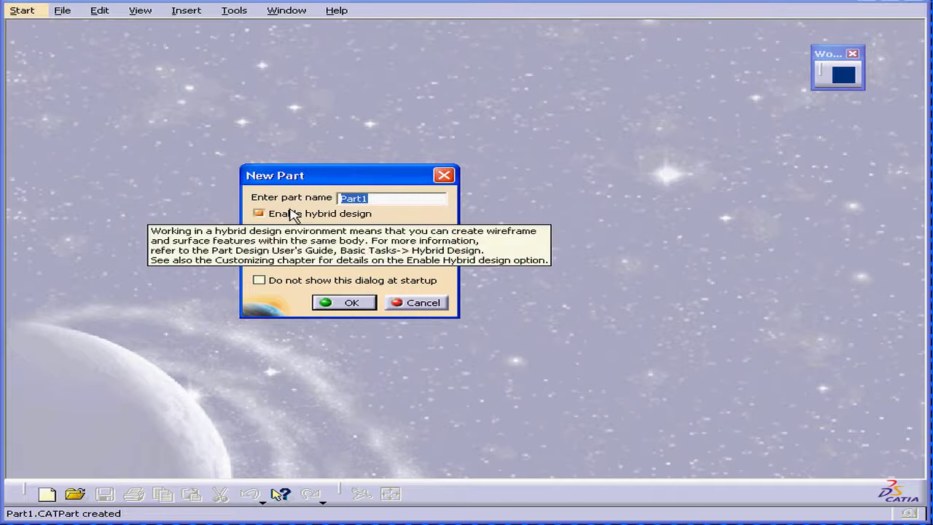
mouse_move(341, 249)
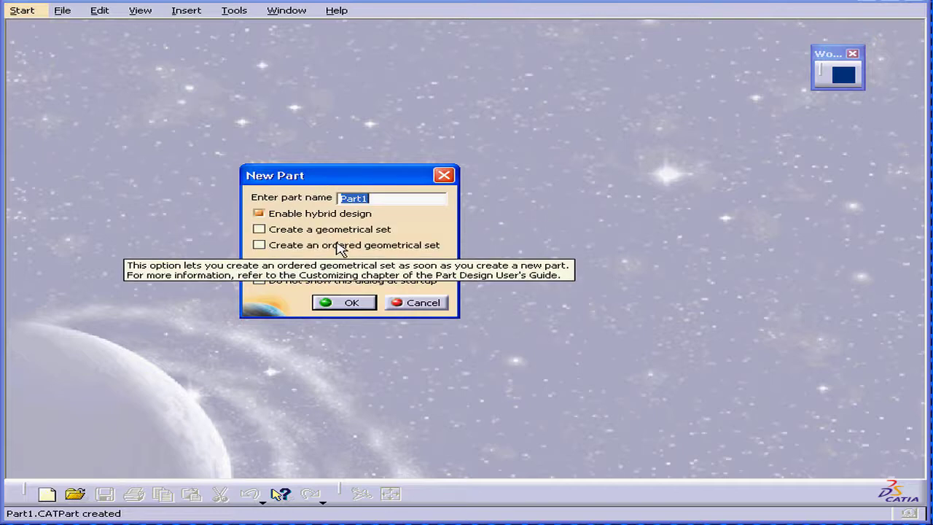
mouse_move(264, 216)
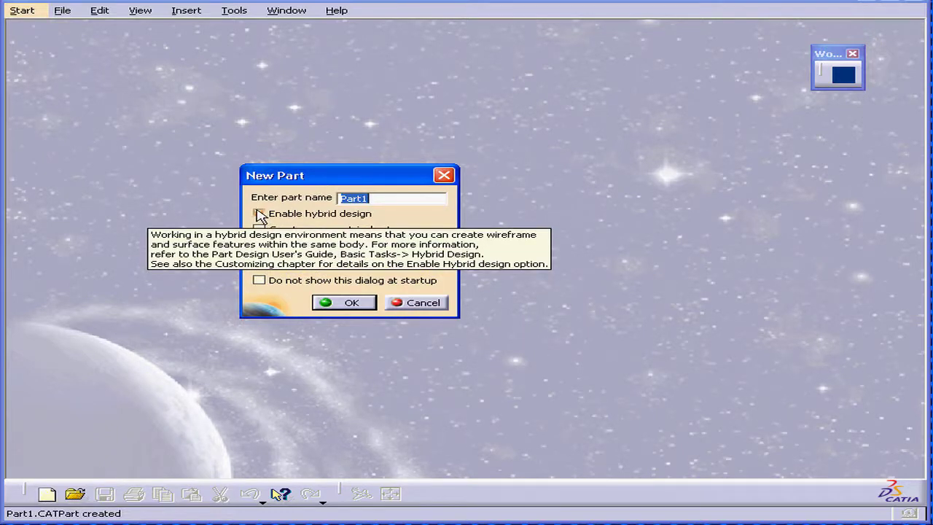
left_click(260, 214)
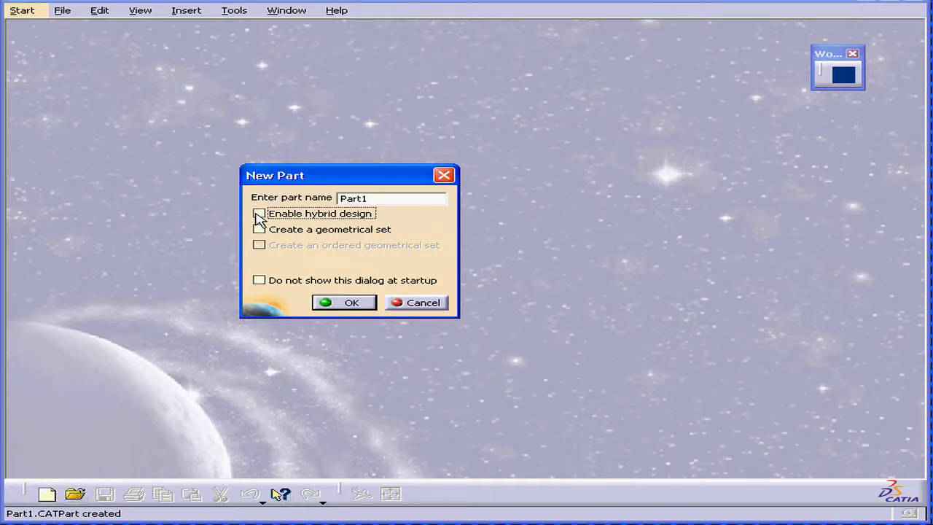
left_click(259, 214)
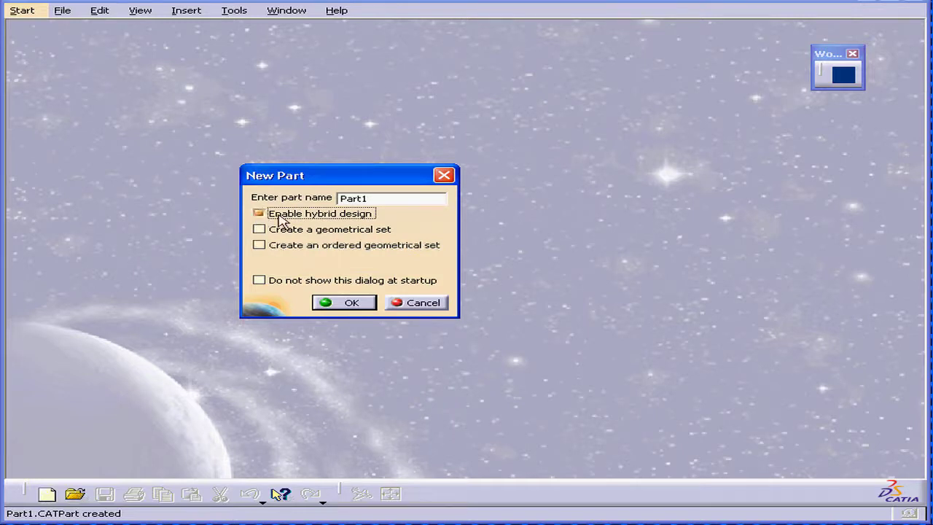
mouse_move(293, 234)
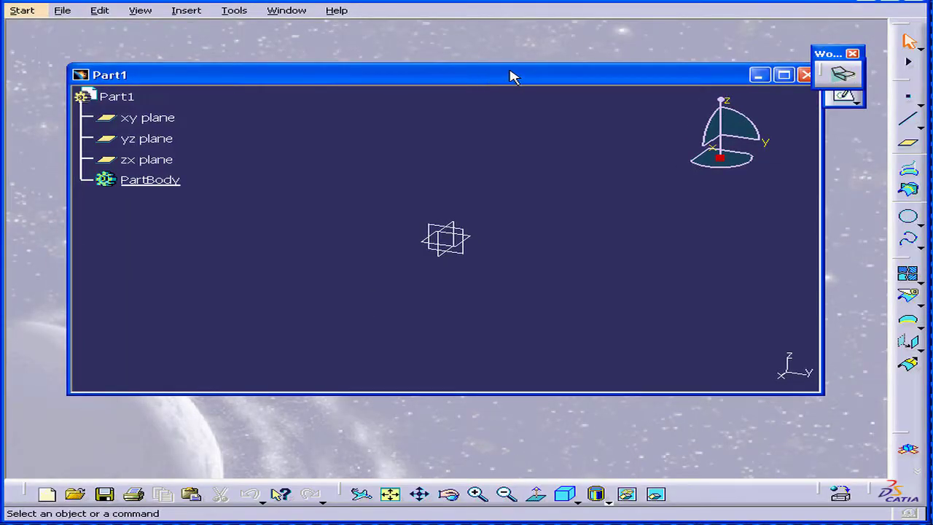
- Start the Sketch command so it awaits a plane, and check the View toolbars list
left_click_drag(828, 62, 651, 40)
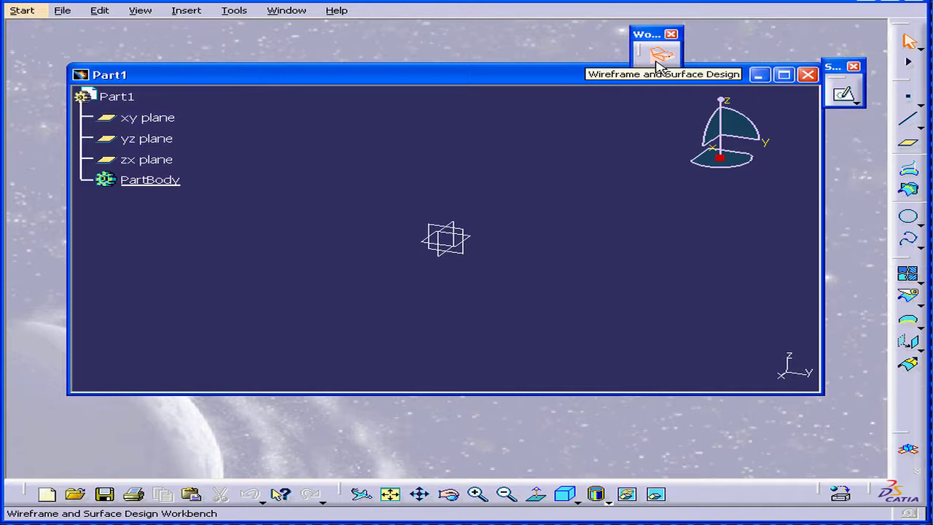
left_click(847, 98)
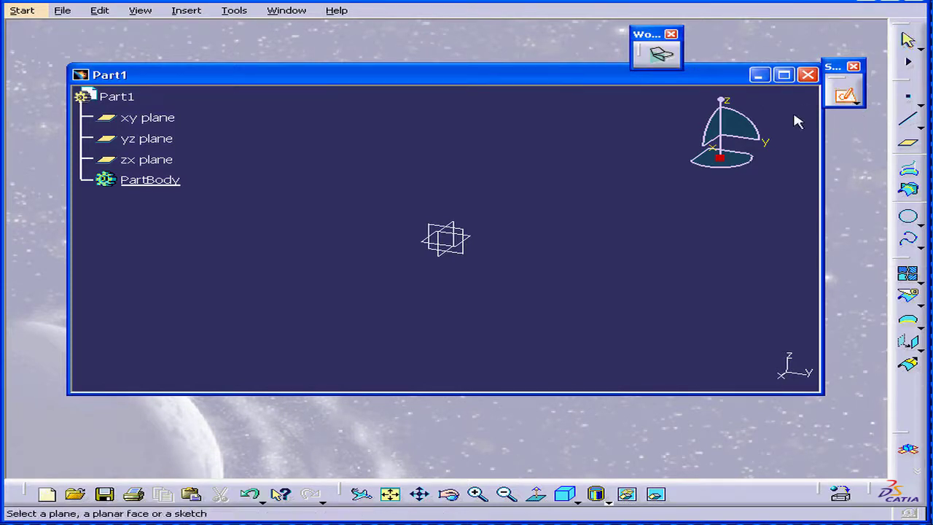
left_click(141, 11)
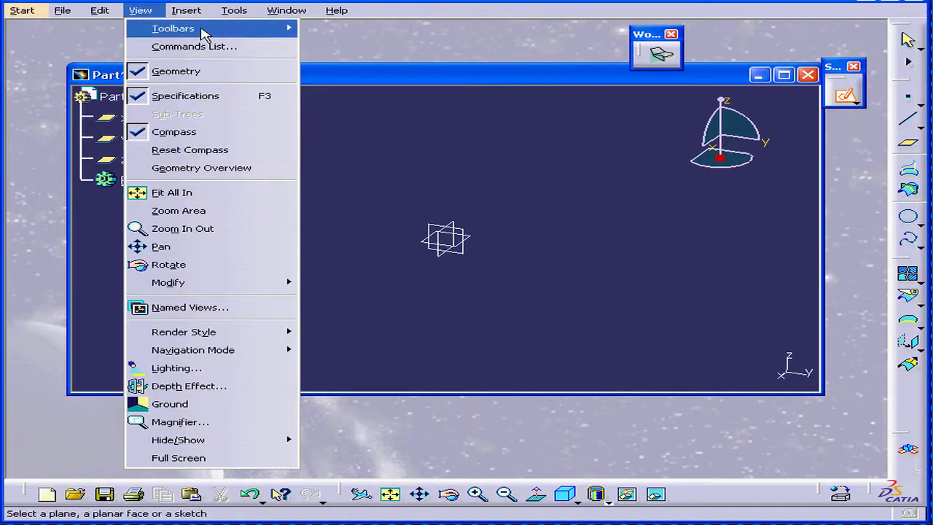
mouse_move(206, 32)
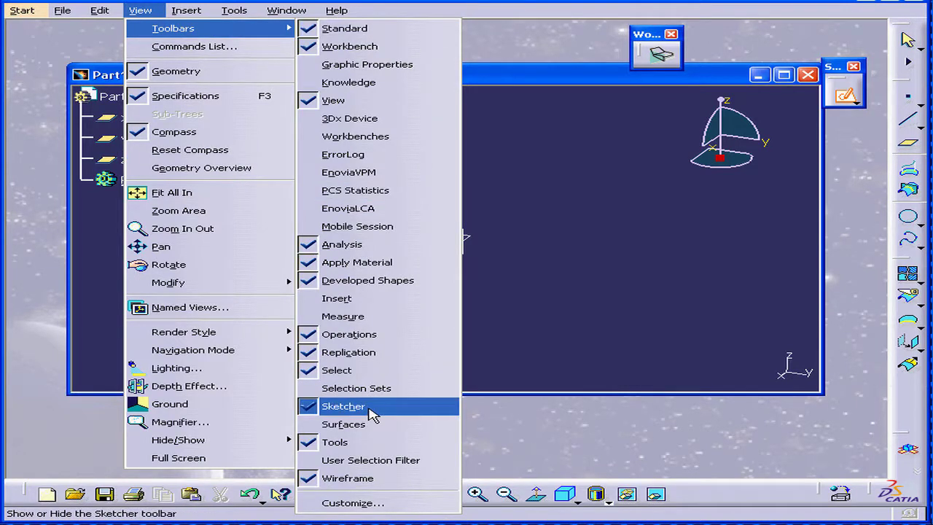
left_click(580, 76)
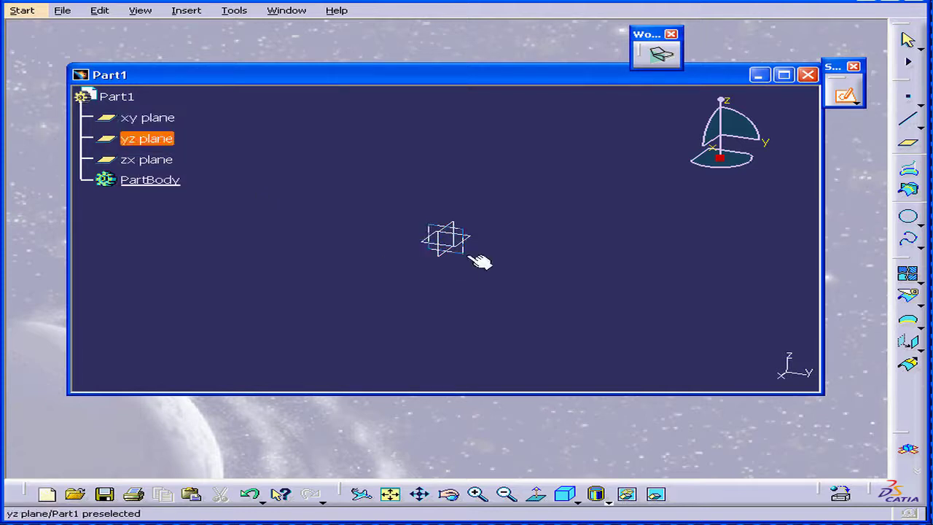
- Sketch on the yz plane, zoom in on its origin and enlarge the Part1 window
left_click(158, 140)
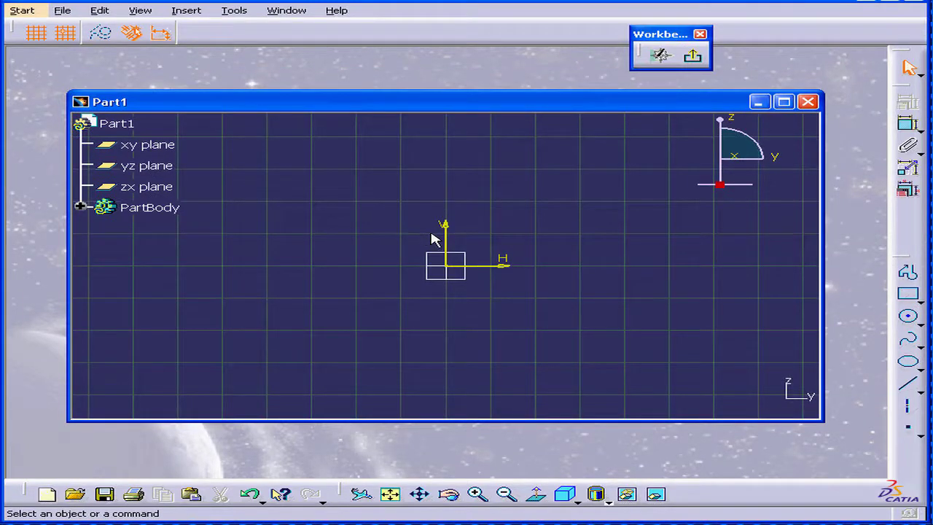
mouse_move(514, 247)
middle_mouse_down()
mouse_move(495, 156)
mouse_move(518, 150)
middle_mouse_up()
left_click(514, 245)
left_click_drag(504, 106, 463, 70)
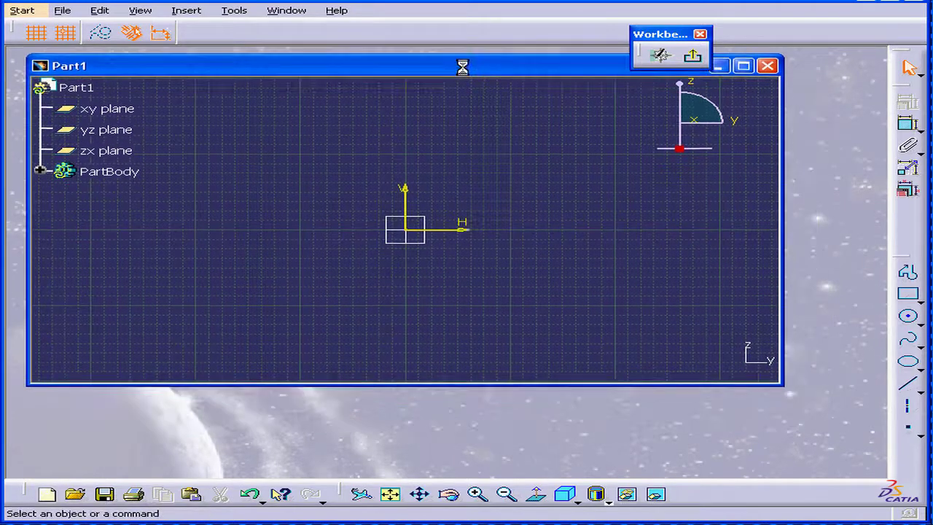
left_click_drag(780, 382, 858, 471)
mouse_move(576, 279)
middle_mouse_down()
mouse_move(585, 248)
mouse_move(573, 225)
middle_mouse_up()
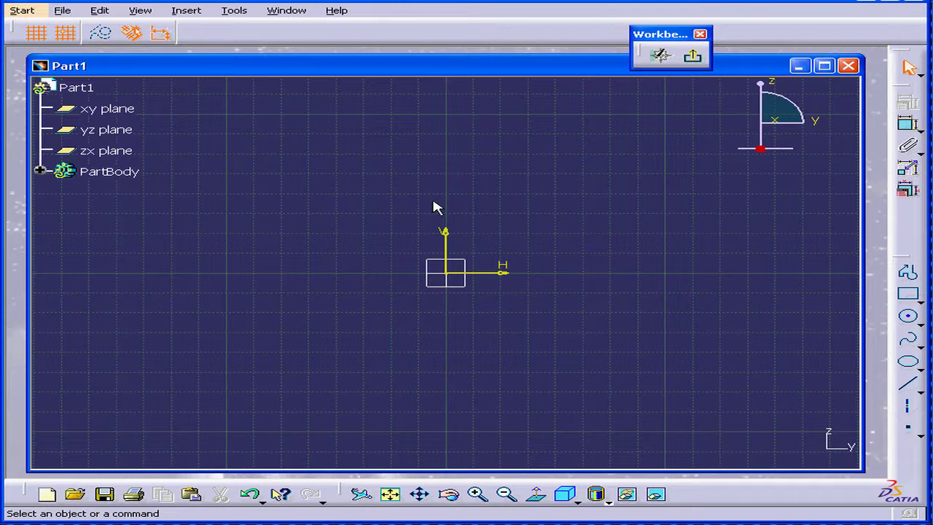
- Change the Sketcher grid graduations to 4 in Tools > Options and confirm
left_click(235, 12)
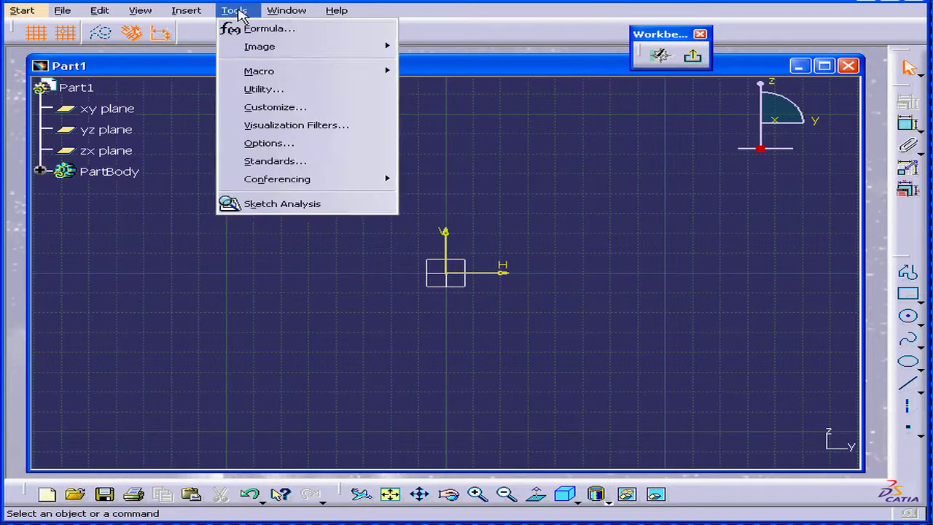
left_click(292, 144)
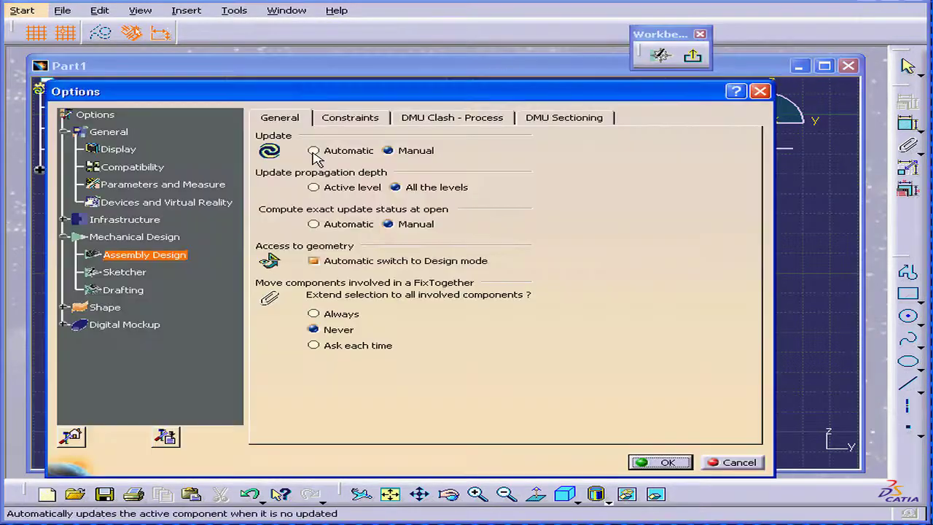
left_click(131, 273)
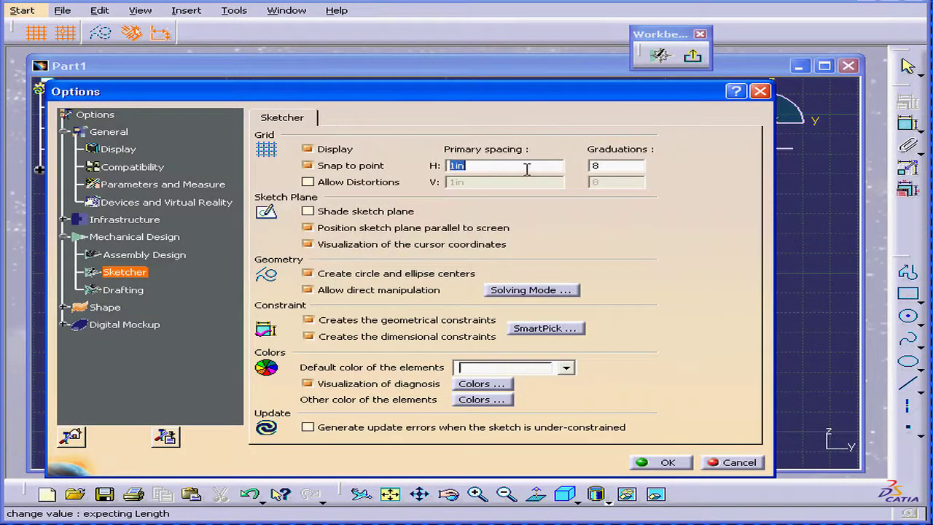
double_click(599, 164)
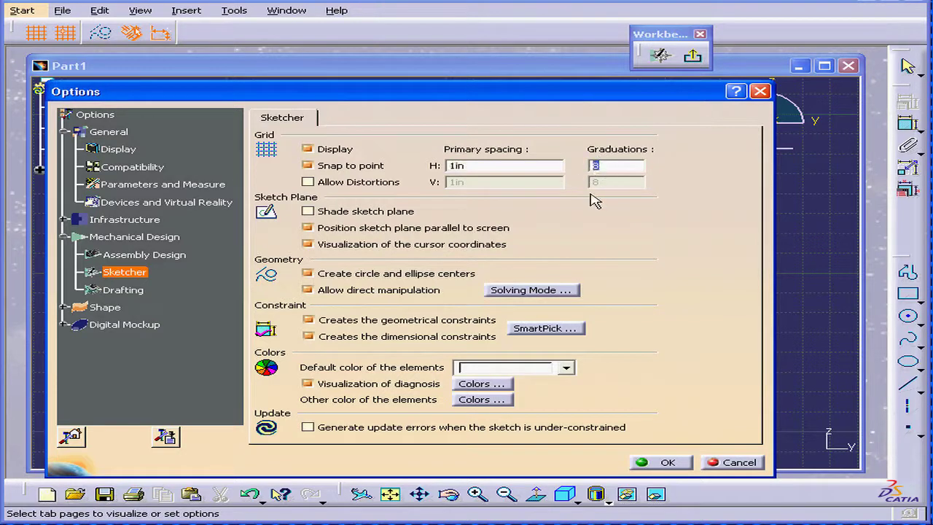
type("4")
left_click(663, 462)
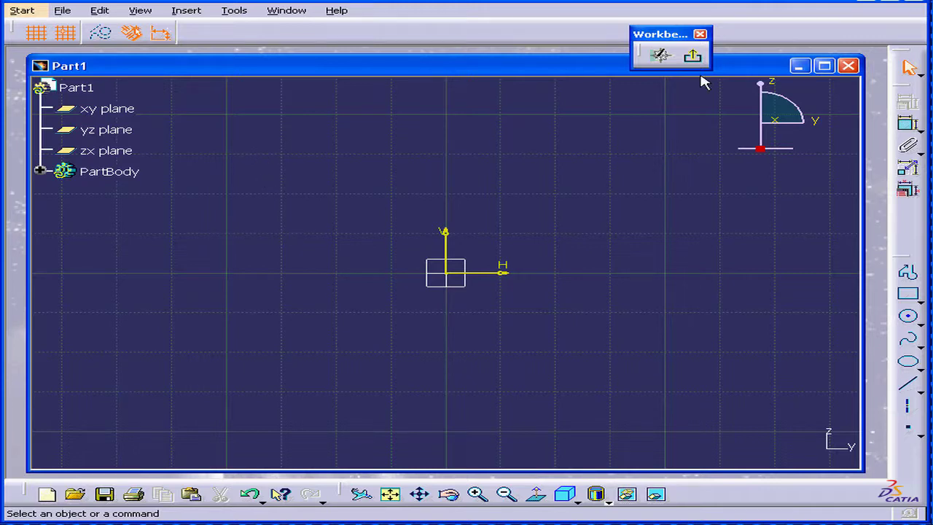
- Move the workbench panel and exit the Sketcher back to the 3D view
left_click_drag(678, 36, 621, 117)
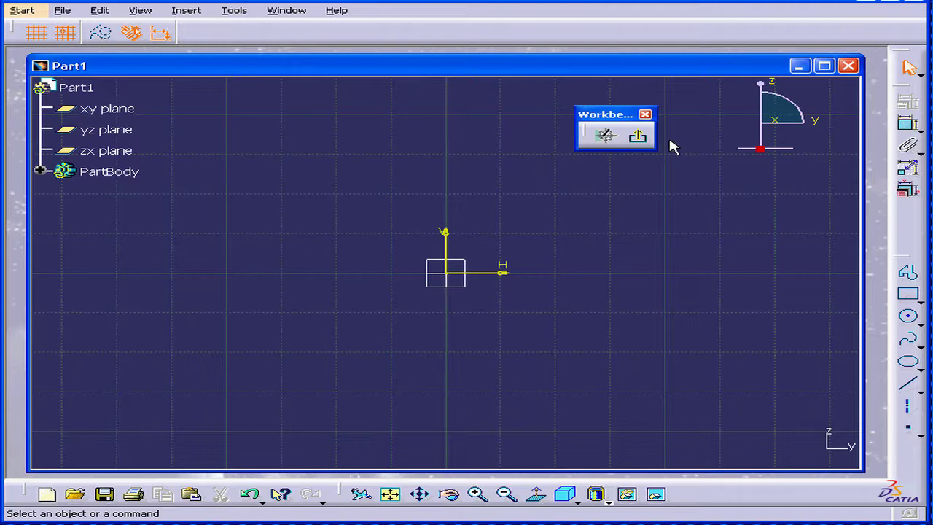
left_click(639, 140)
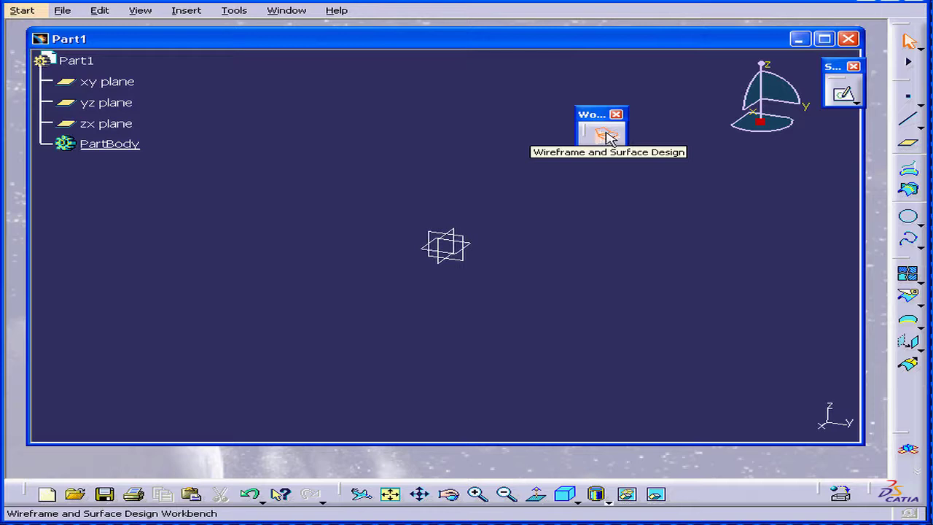
- Switch to the Part Design workbench from the Welcome chooser
left_click(609, 139)
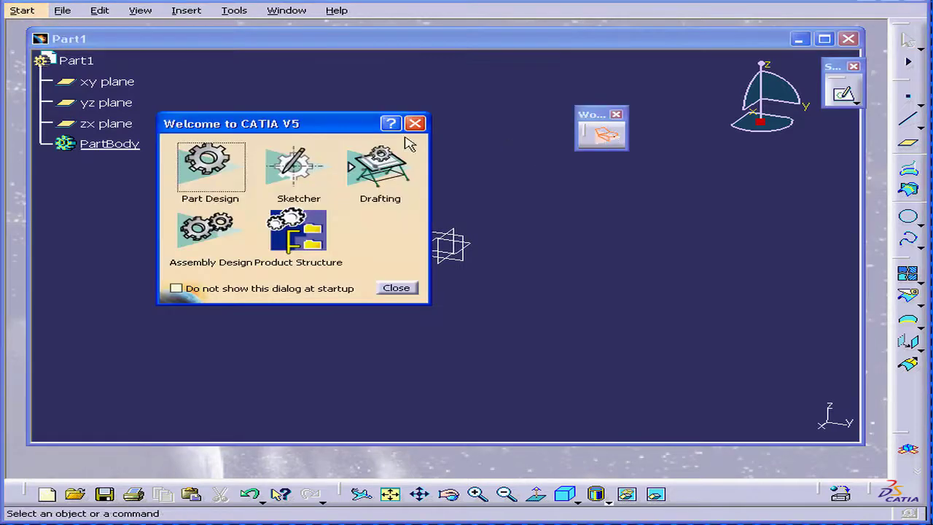
left_click_drag(301, 123, 348, 126)
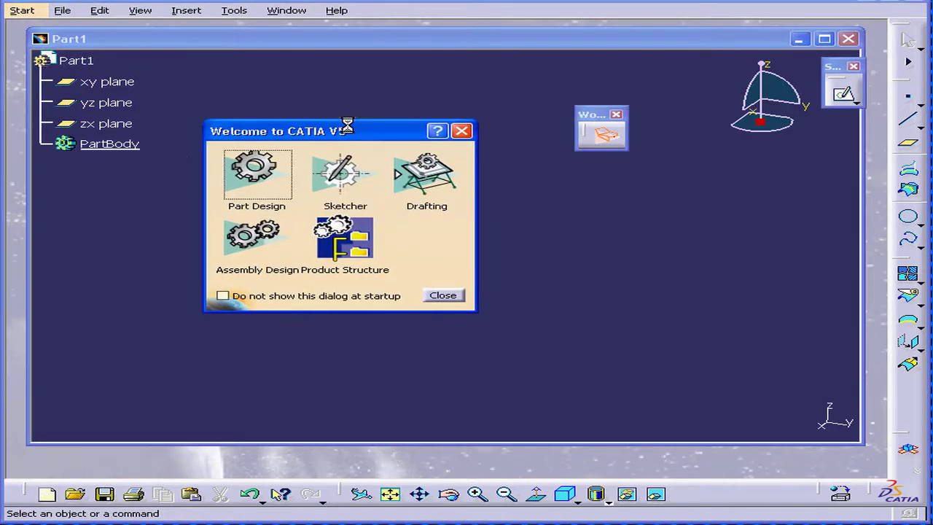
left_click(257, 171)
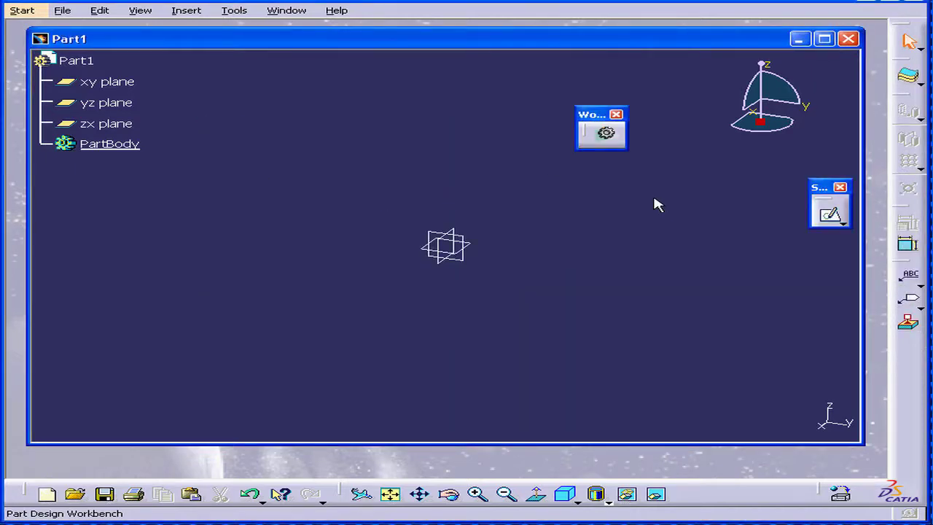
- Open a sketch on the xy plane, then exit it without drawing
left_click_drag(821, 187, 785, 164)
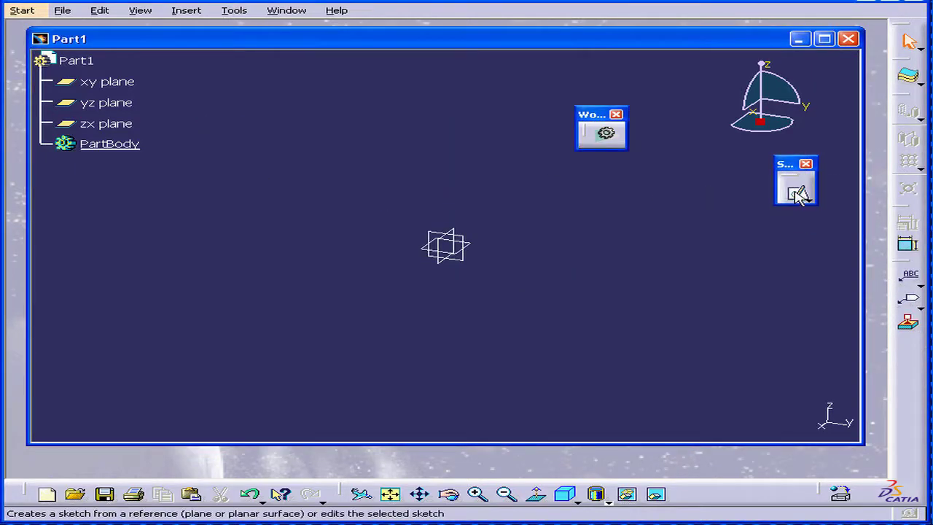
left_click(798, 194)
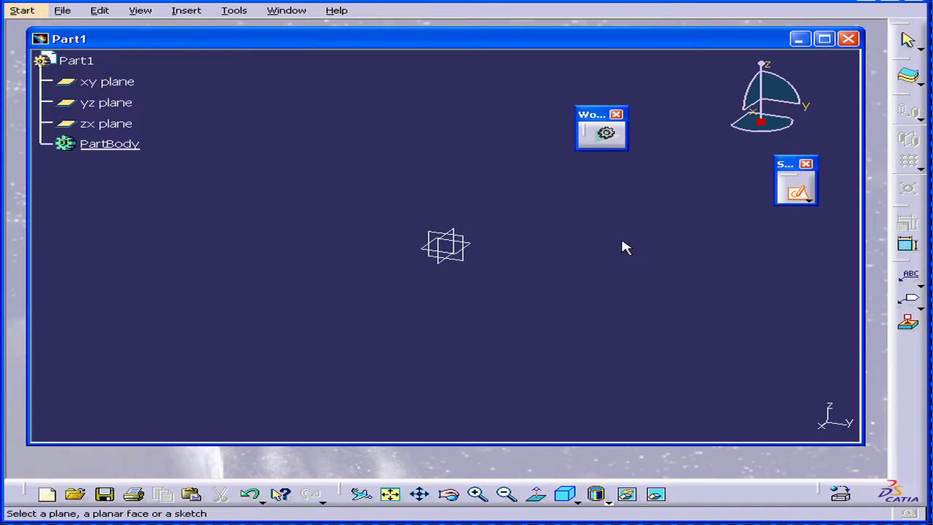
left_click(480, 252)
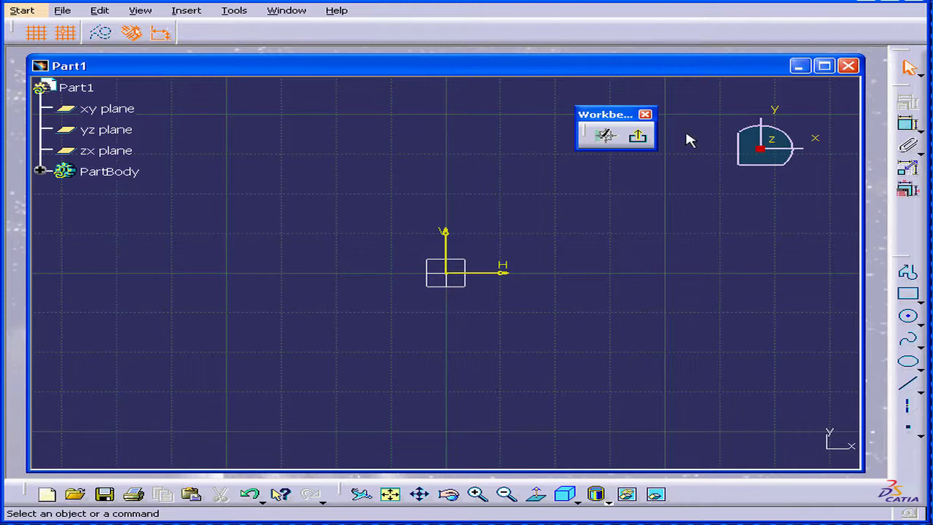
left_click(645, 141)
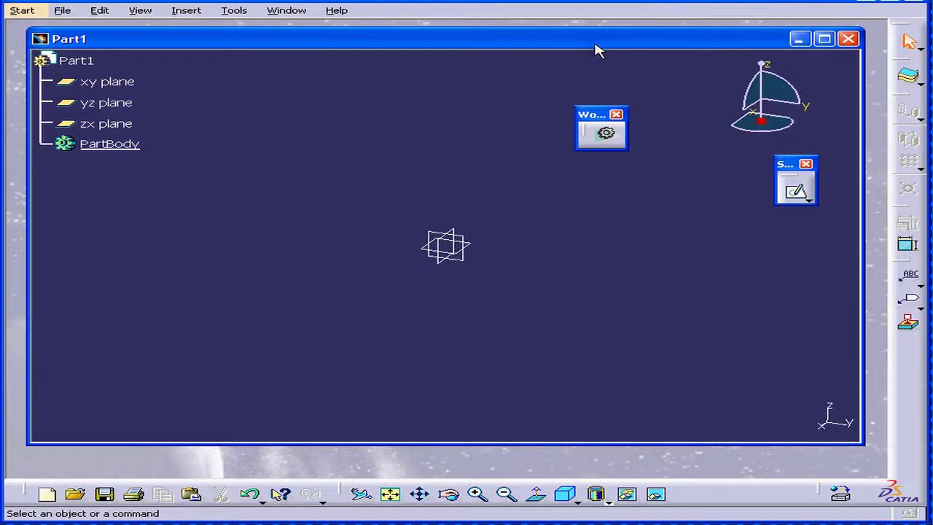
- Close Part1 without saving and bring up the Welcome to CATIA V5 workbench chooser
left_click(848, 39)
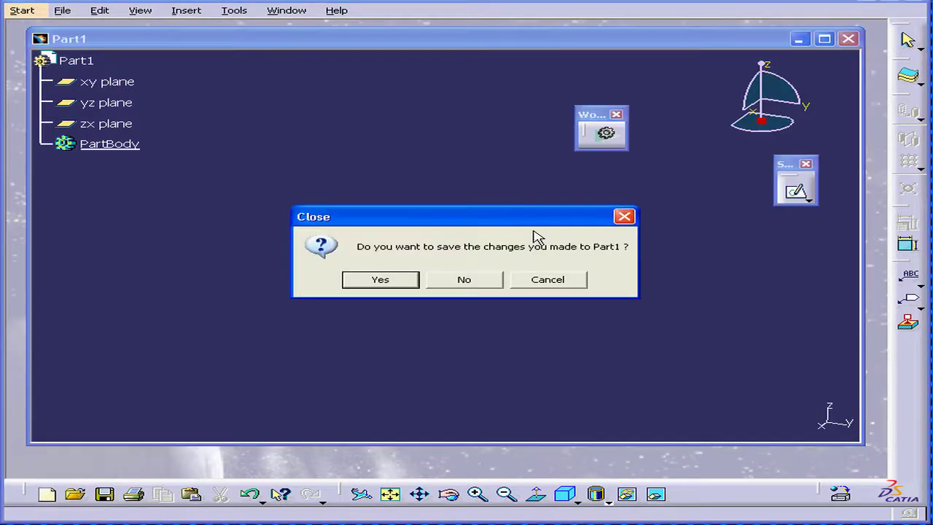
left_click(468, 283)
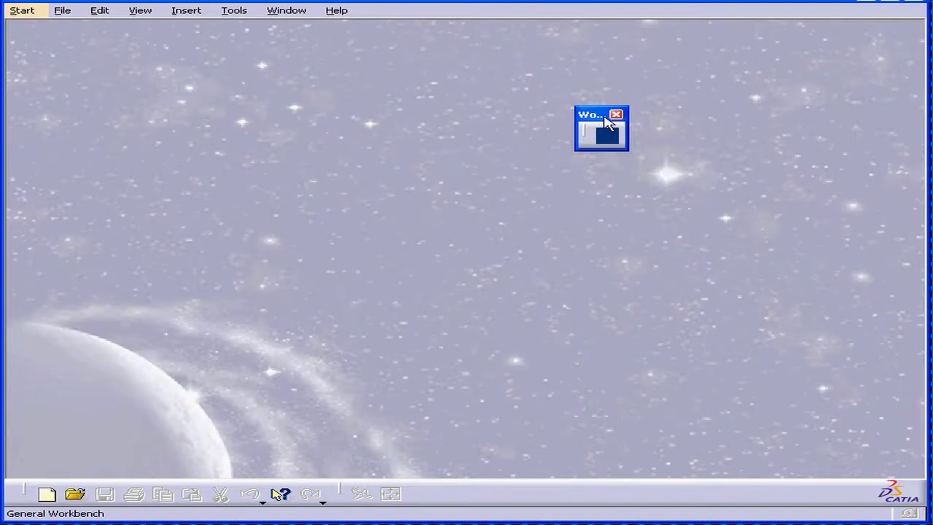
left_click_drag(604, 117, 732, 96)
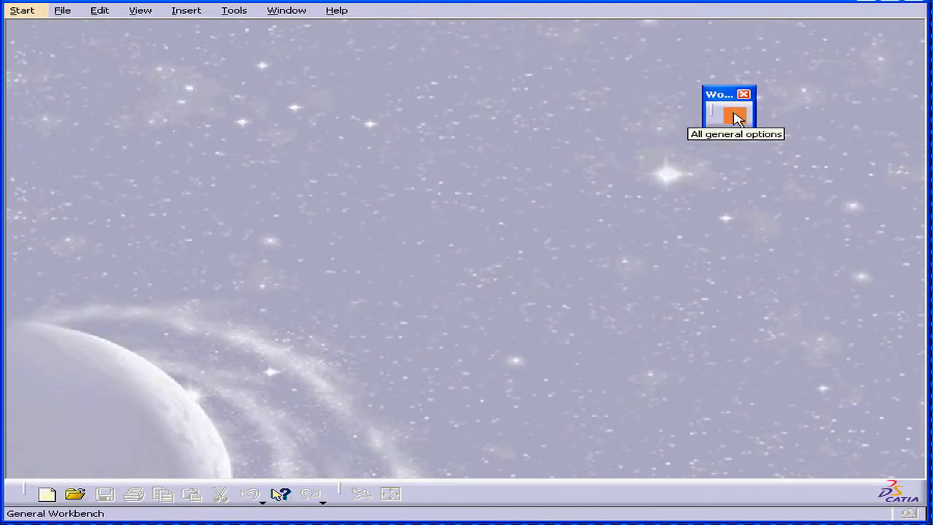
left_click(734, 119)
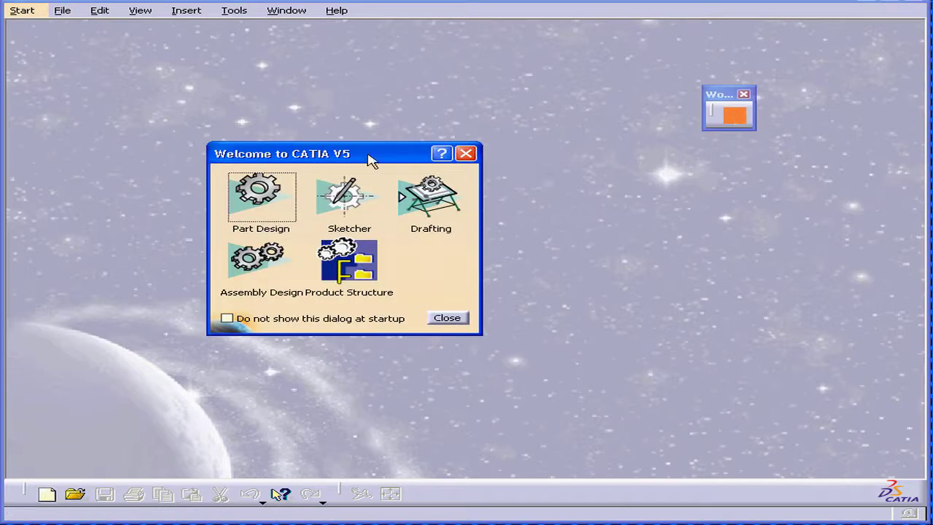
left_click_drag(368, 159, 384, 129)
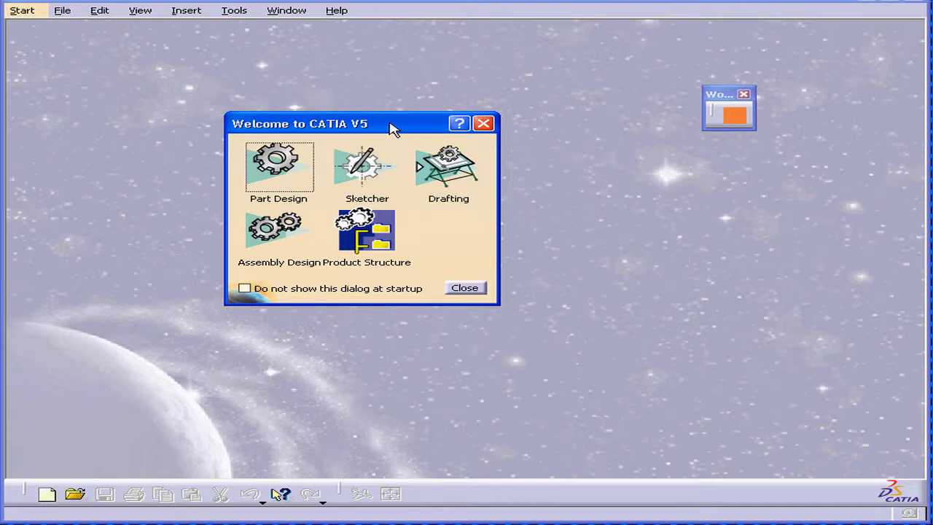
- Dismiss the chooser and review the Start Menu favourites in Tools > Customize without changes
left_click(483, 124)
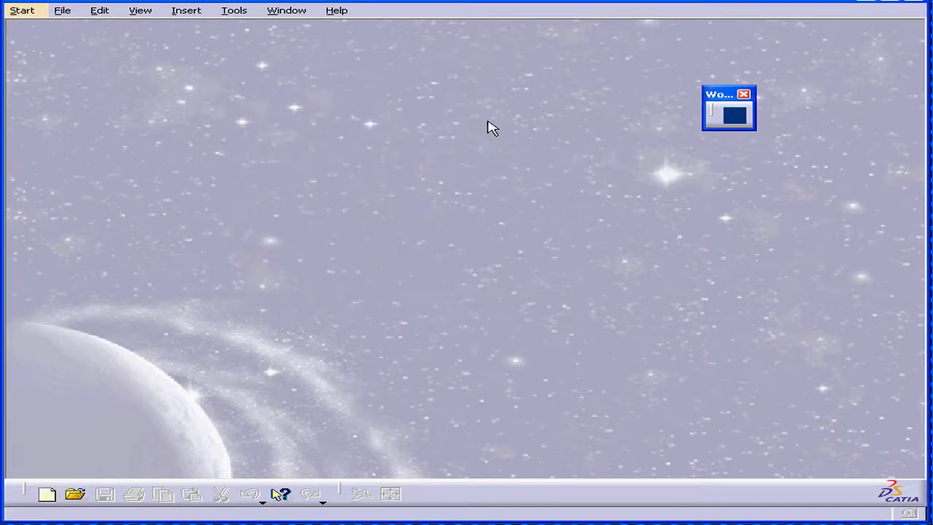
left_click(234, 10)
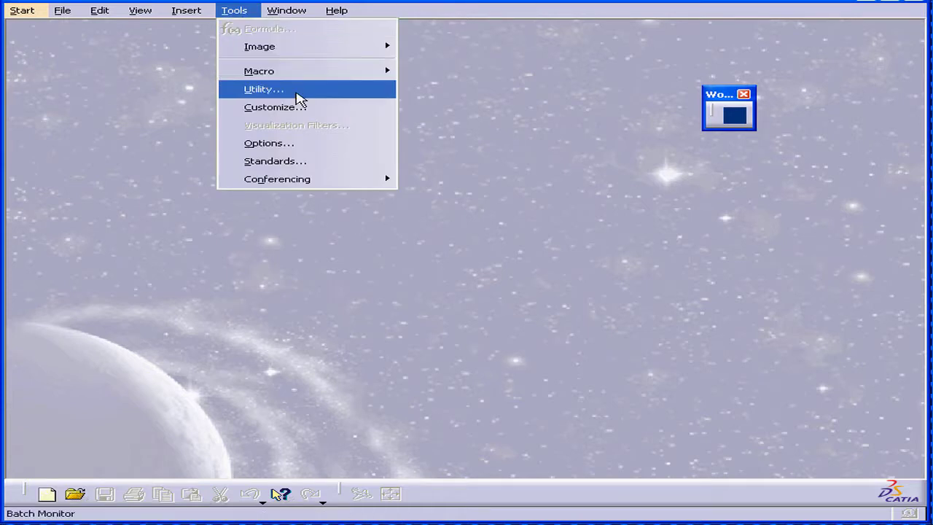
left_click(313, 111)
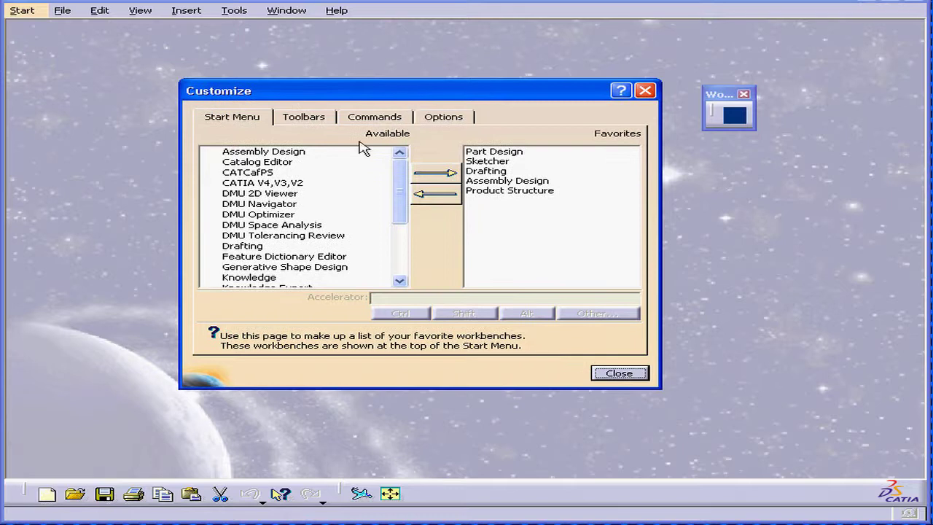
left_click(625, 373)
- Pick the Sketcher workbench from the Welcome chooser and create a new part named Part1
left_click(734, 115)
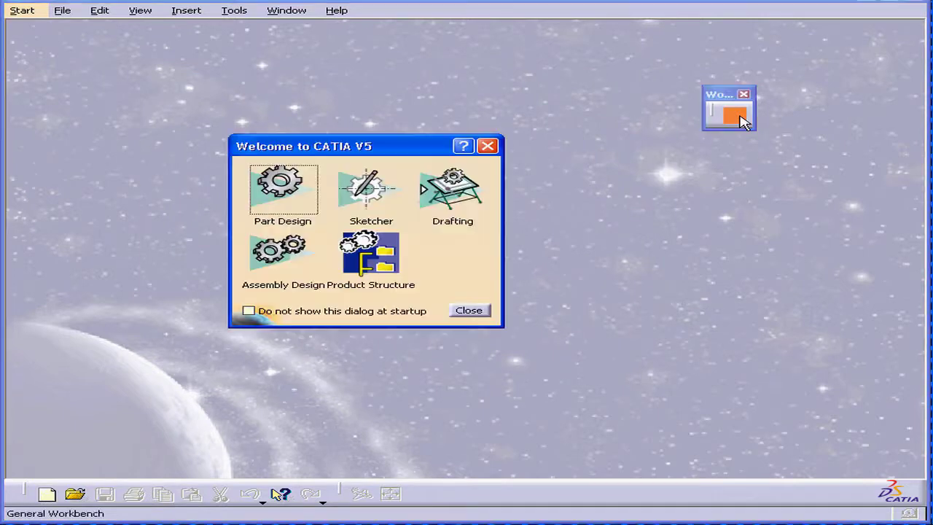
left_click_drag(419, 149, 411, 118)
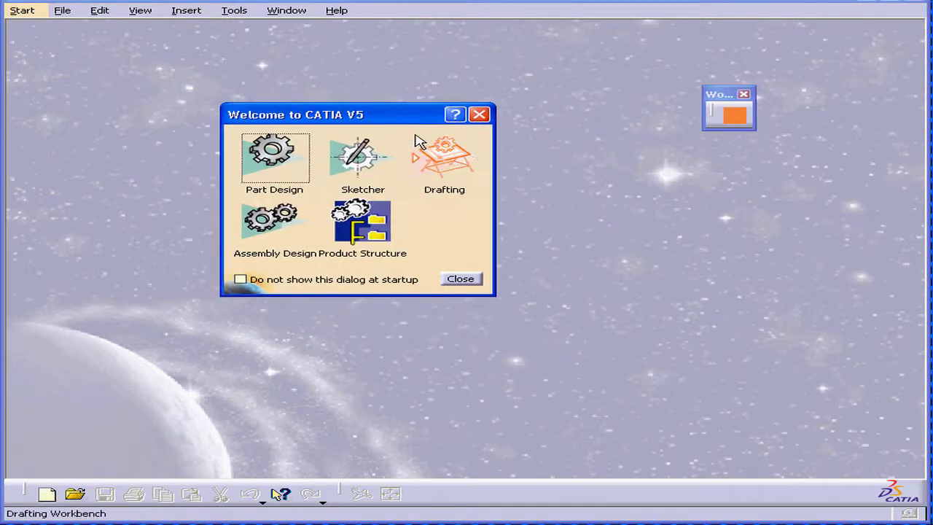
left_click(368, 163)
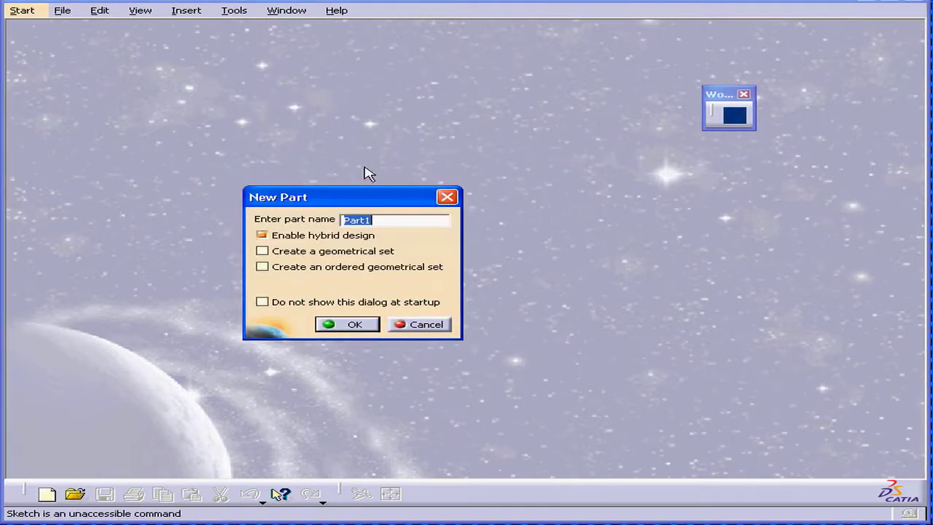
left_click_drag(360, 203, 359, 164)
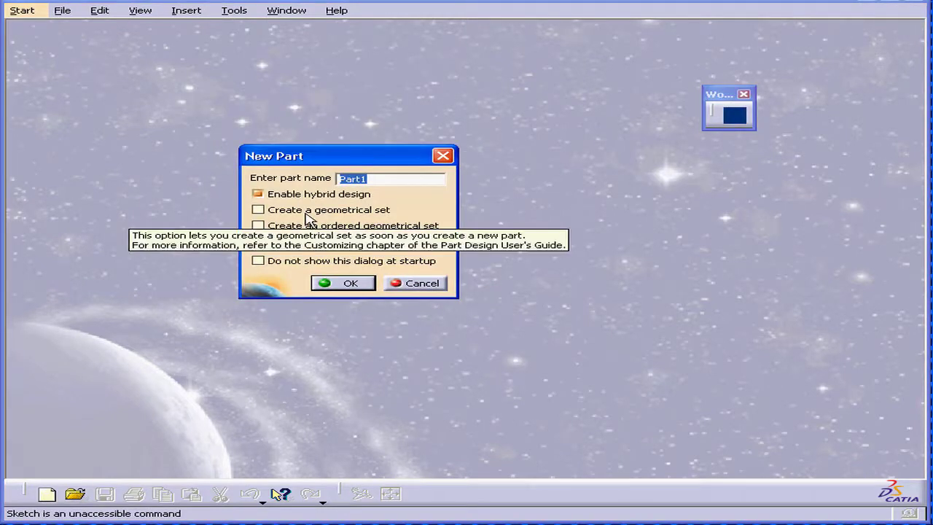
left_click(362, 288)
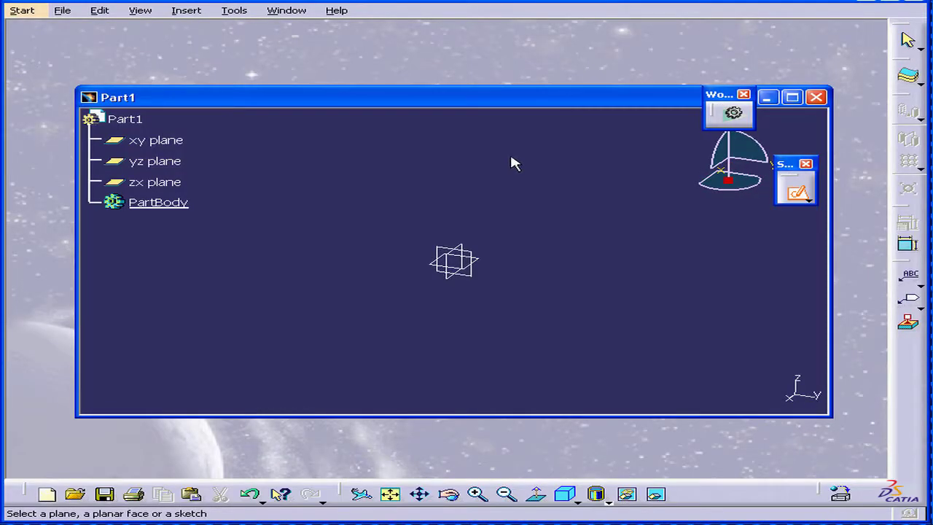
- Start a sketch and place it on Part1's yz plane via the specification tree
left_click_drag(499, 102, 459, 51)
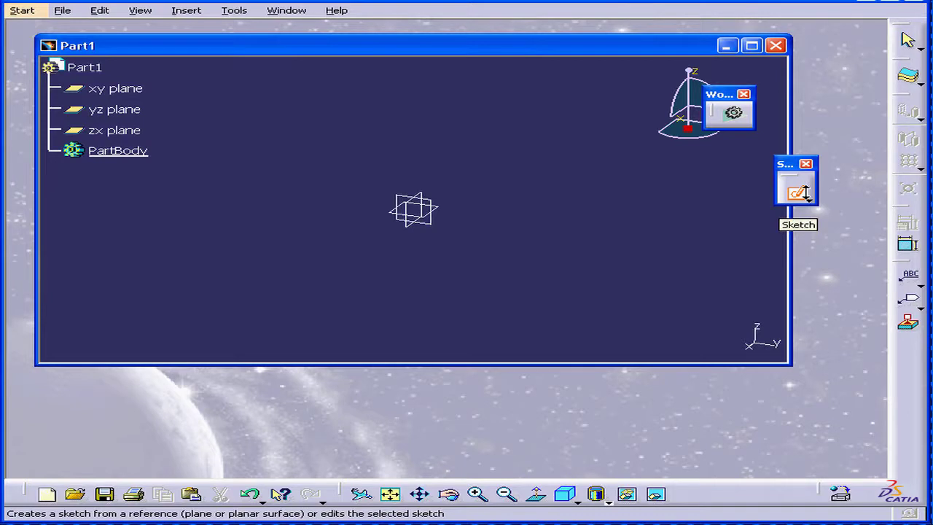
left_click(804, 192)
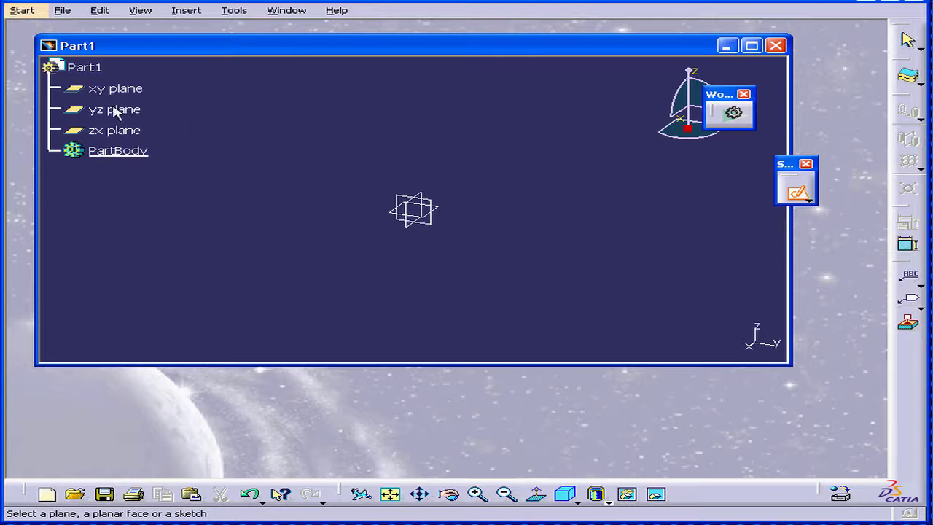
left_click(801, 195)
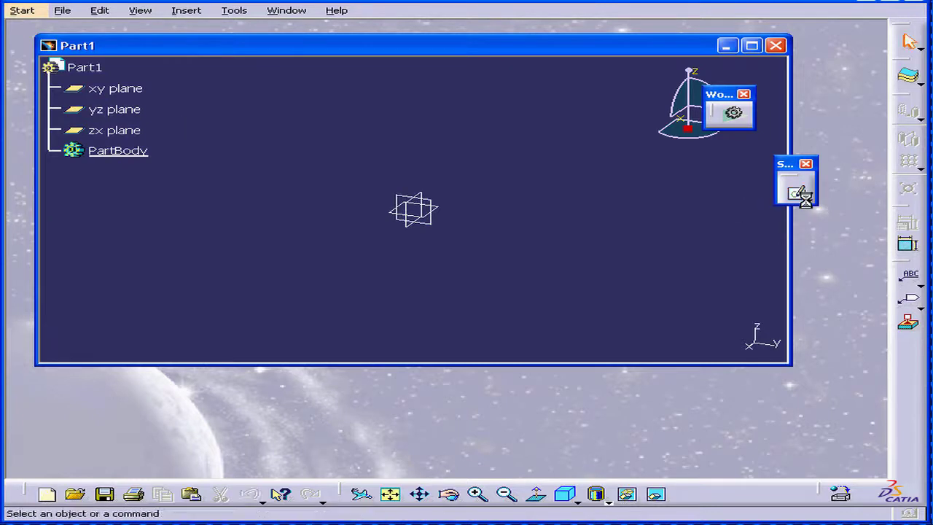
left_click(106, 112)
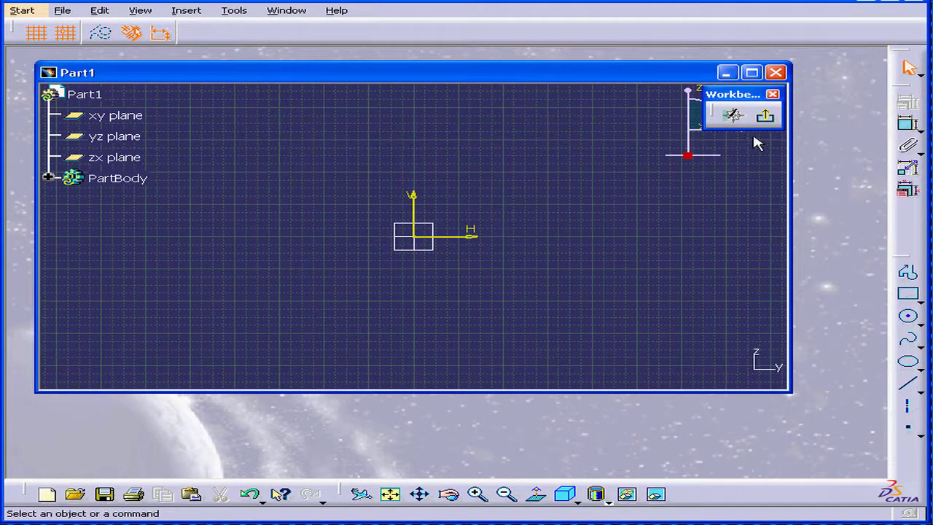
- Close the new Part1 without saving its changes
left_click(793, 82)
left_click(775, 72)
left_click(472, 283)
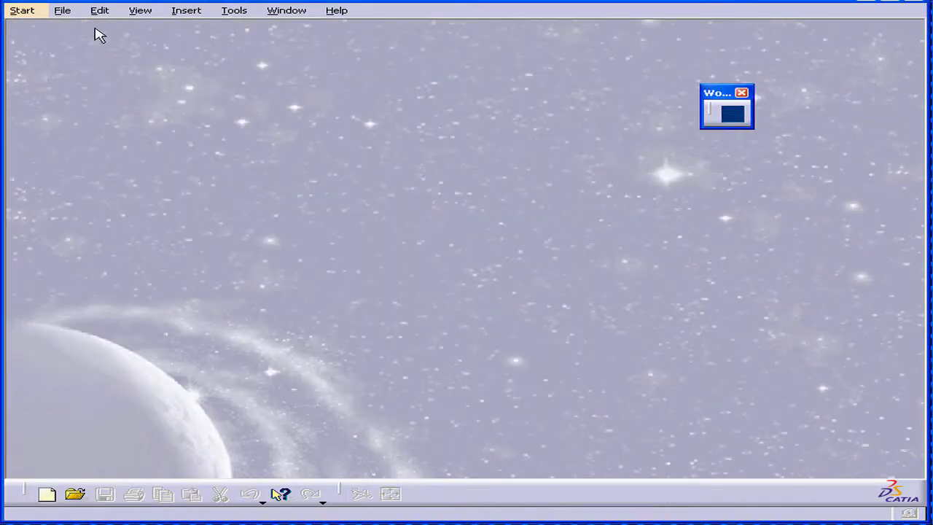
- Open Part1.CATPart from the Parts folder, then move its window up-left and enlarge it
left_click(65, 15)
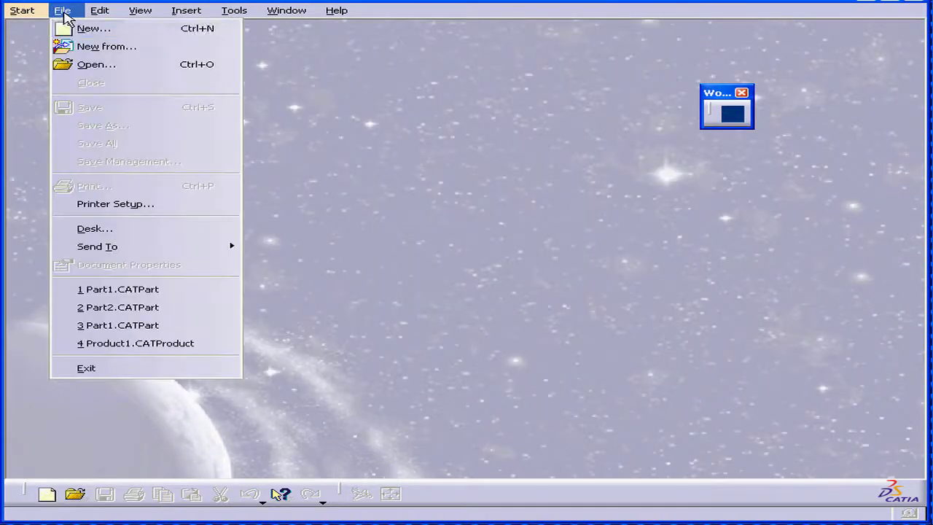
left_click(104, 65)
left_click_drag(383, 108, 339, 94)
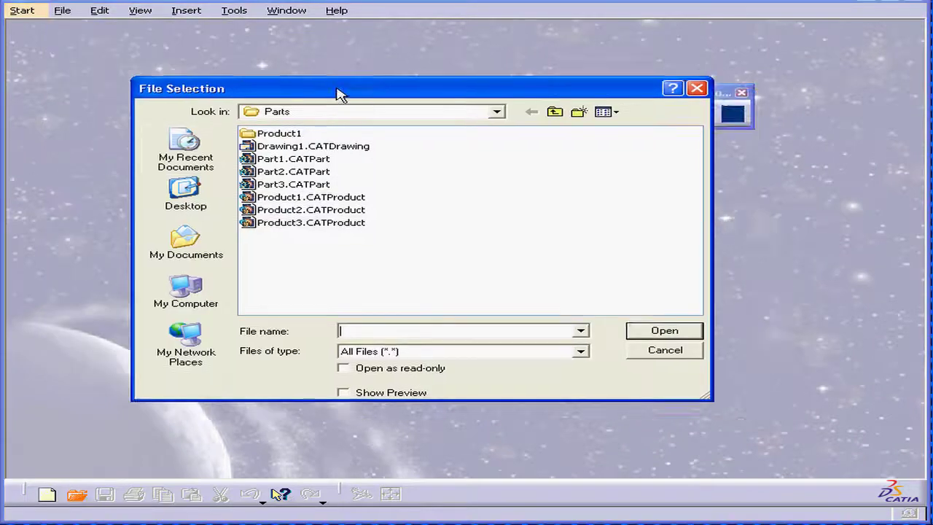
left_click(290, 164)
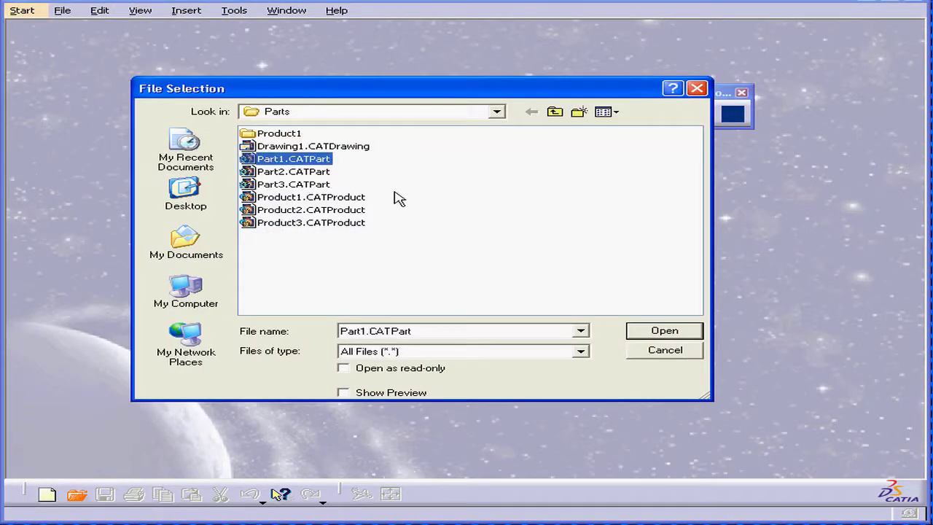
left_click(665, 331)
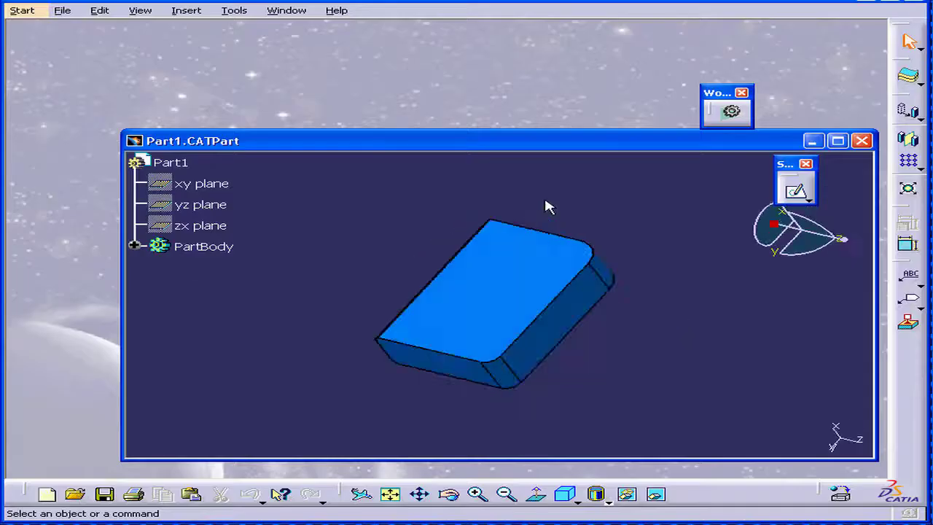
left_click_drag(508, 143, 419, 52)
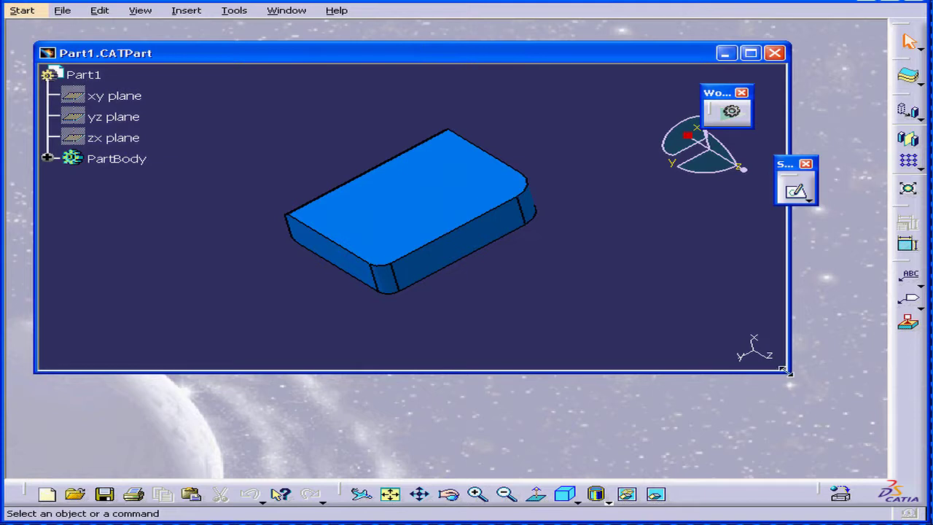
left_click_drag(786, 372, 866, 450)
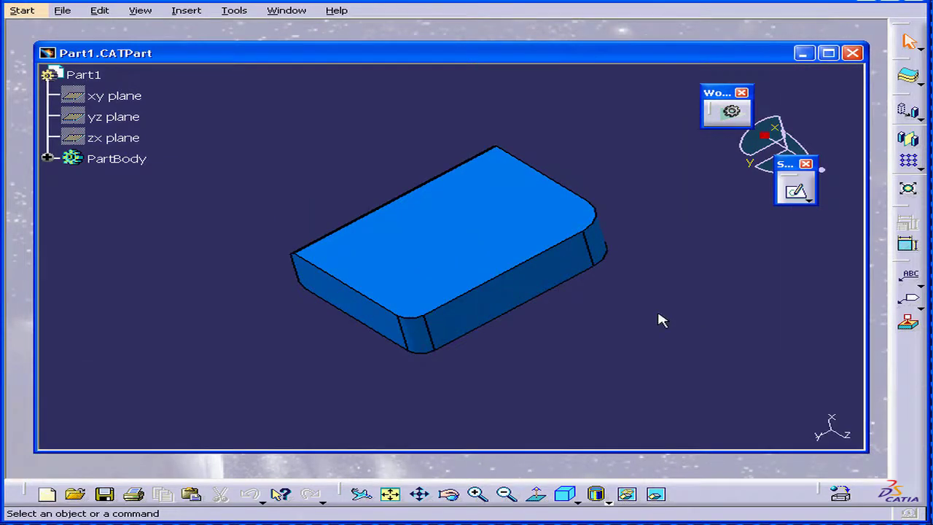
- Expand PartBody to list Pad.1 through Chamfer.2, then enter and exit the Sketcher on Sketch.1
left_click(48, 158)
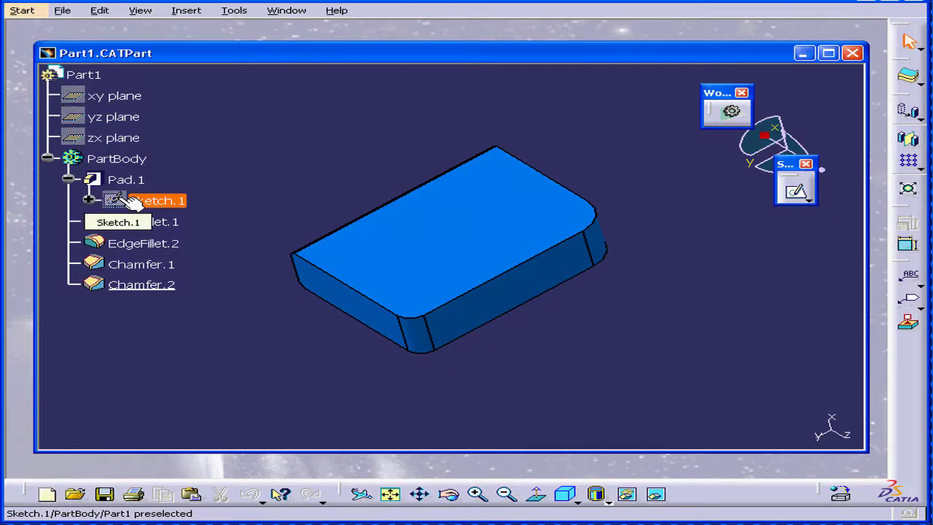
left_click(656, 495)
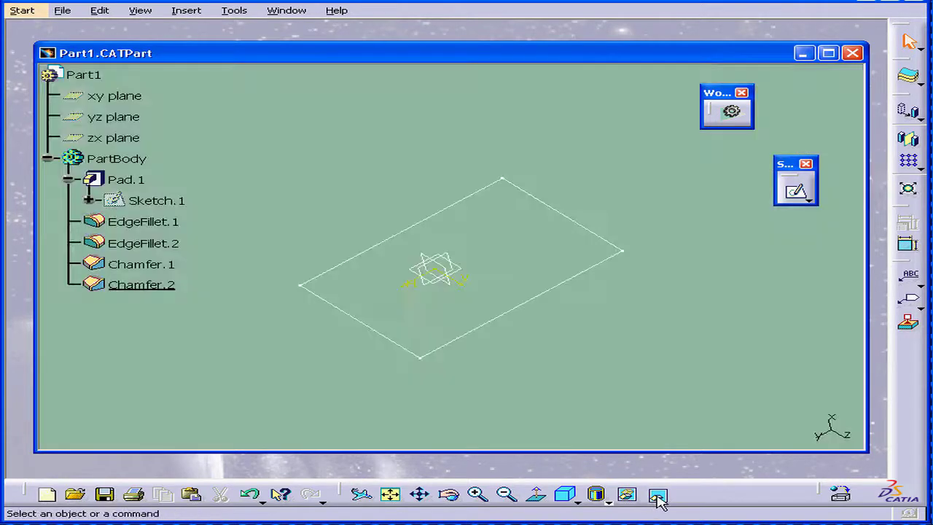
left_click(657, 495)
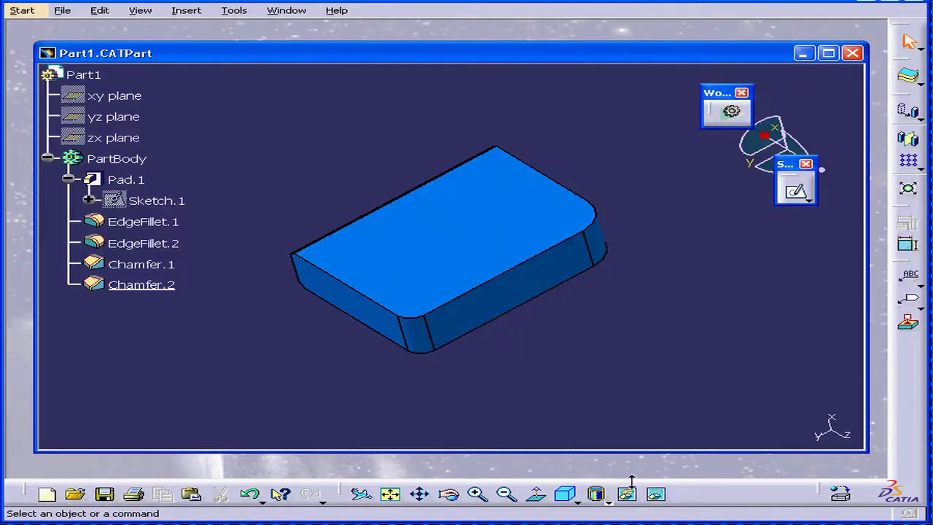
double_click(138, 204)
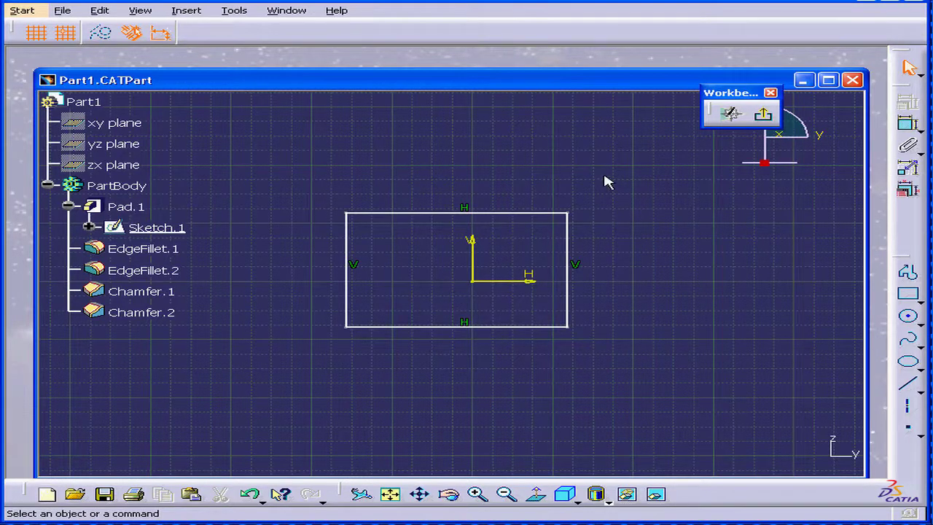
left_click(765, 116)
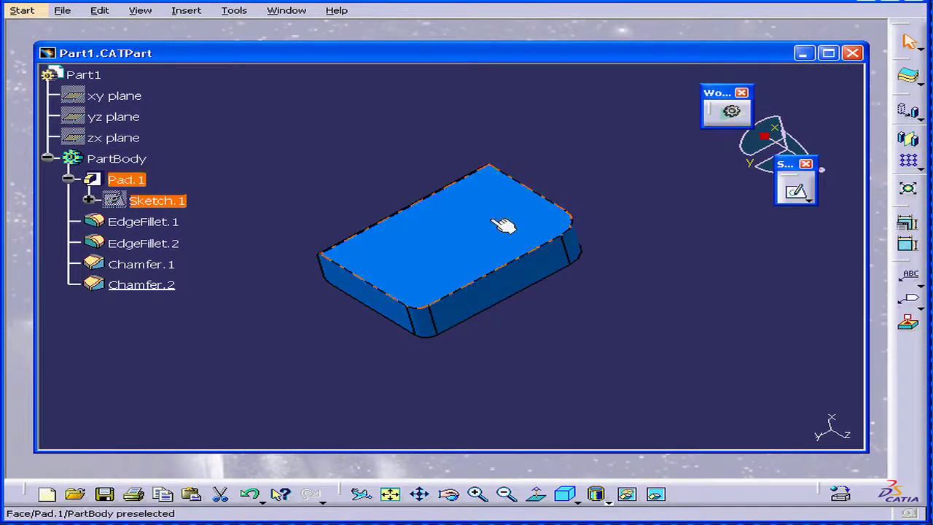
left_click(797, 193)
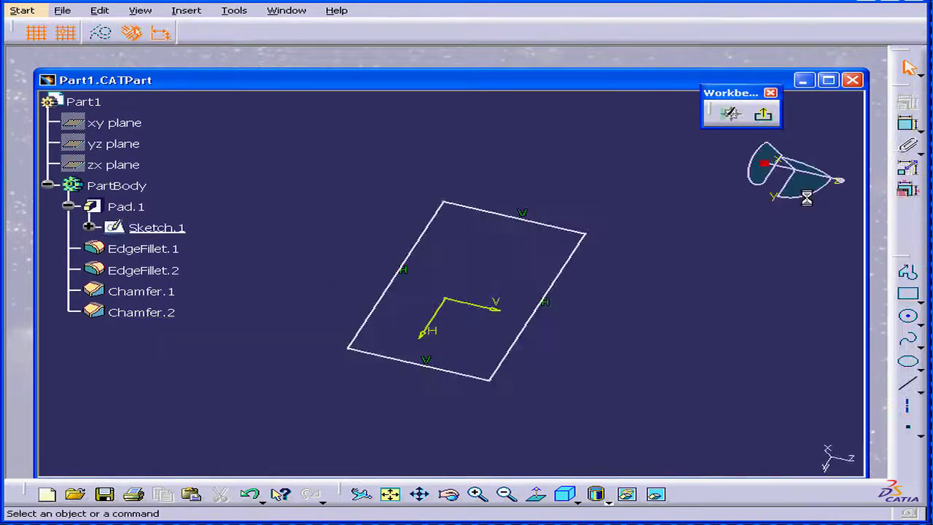
left_click(762, 114)
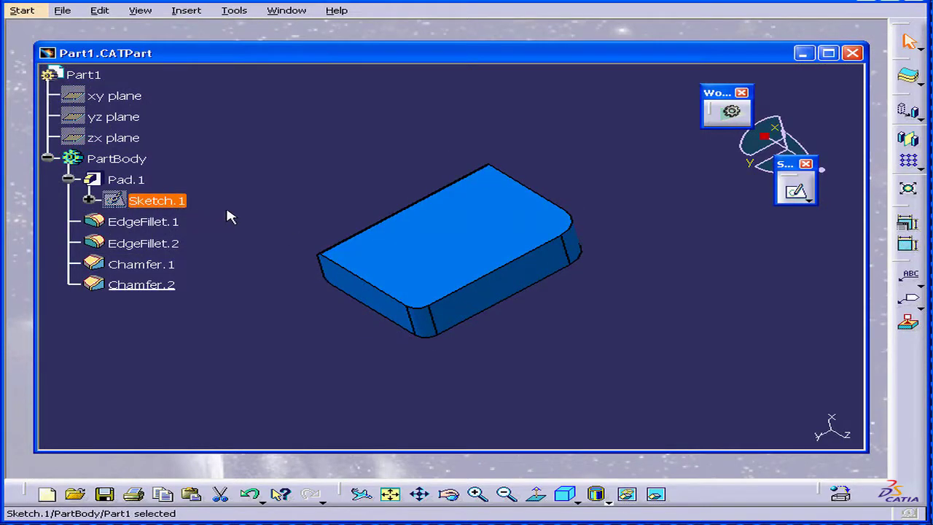
left_click(600, 196)
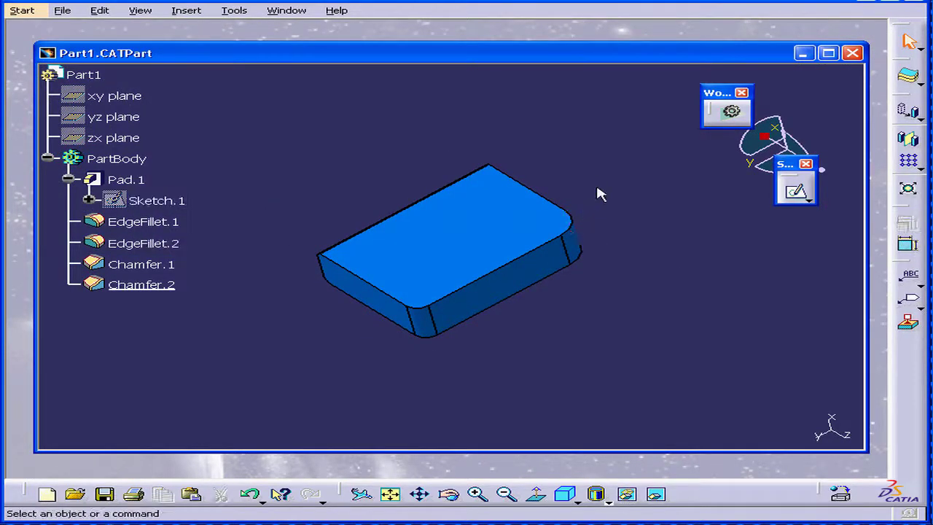
left_click(797, 193)
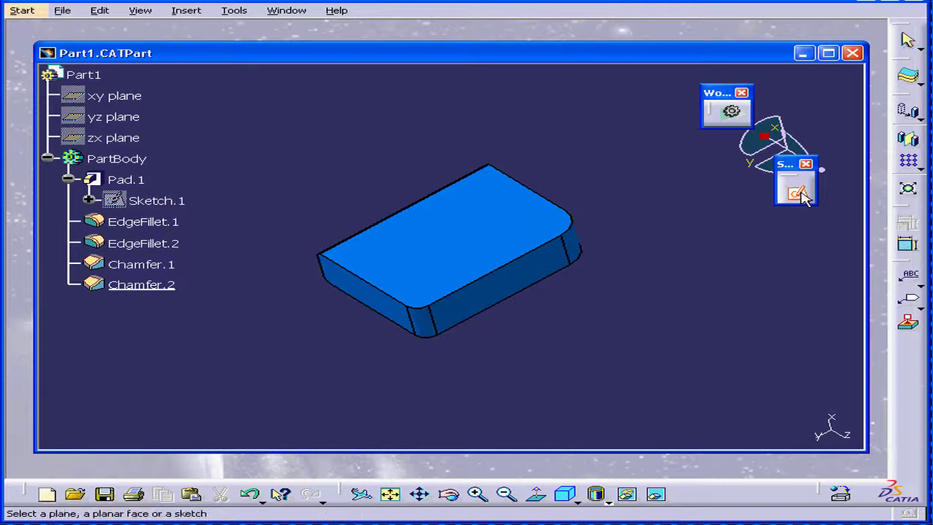
left_click(484, 232)
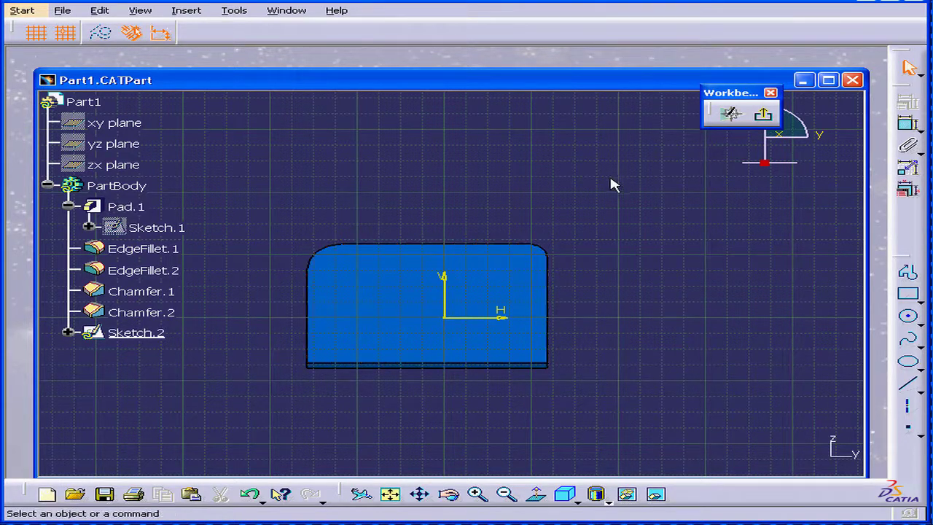
left_click(763, 115)
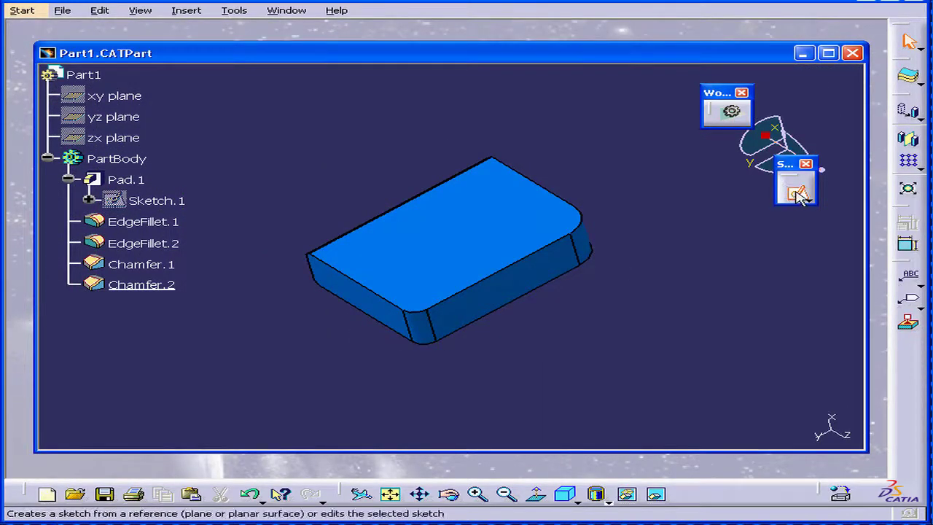
- Pick the pad's top face to begin Sketch.3 in the Sketcher
left_click(463, 226)
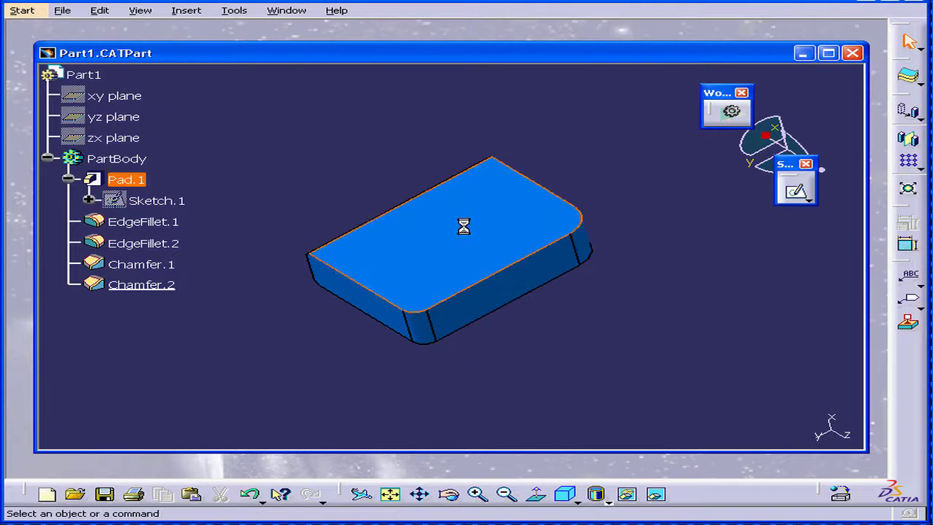